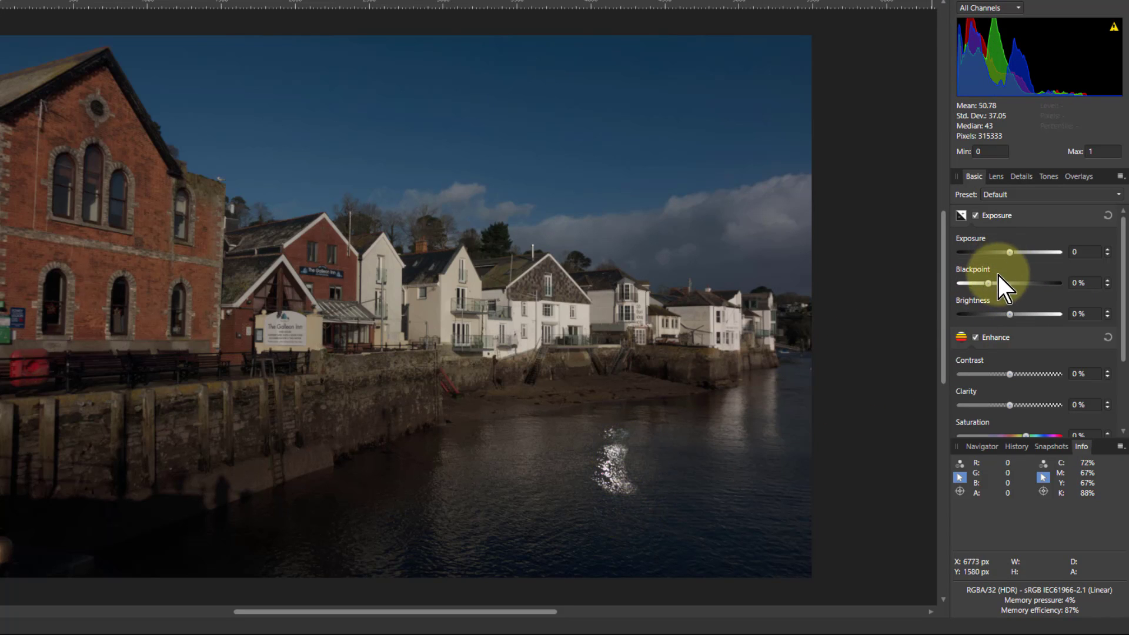
Step: Raise the harbour photo's exposure to about 0.986
{"action": "left_click_drag", "start_coordinate": [1010, 253], "coordinate": [1023, 253]}
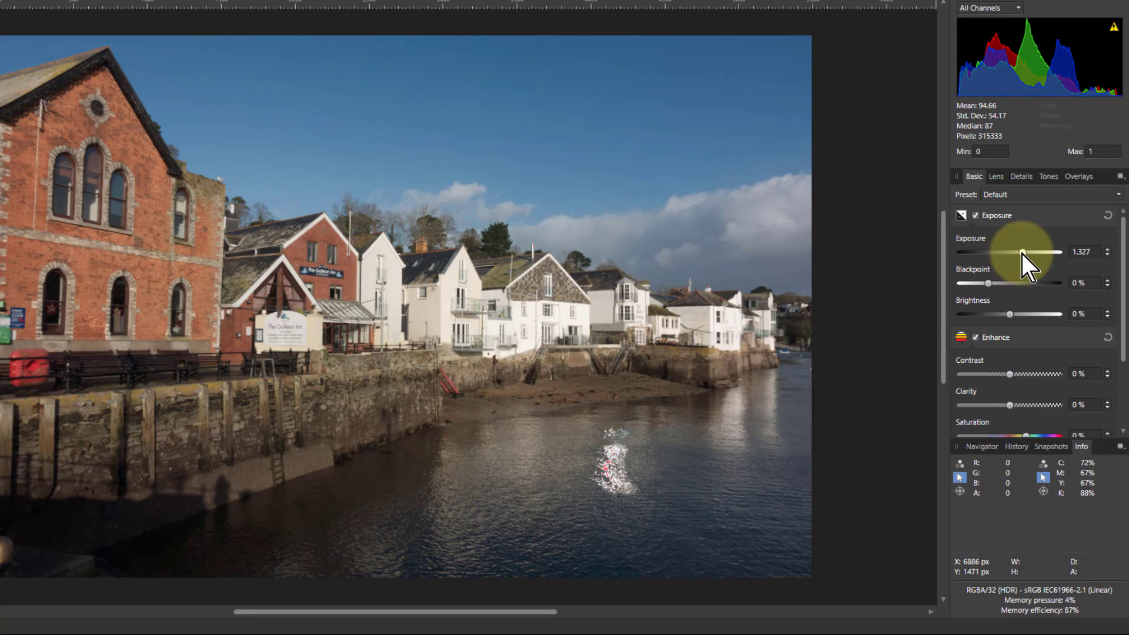
{"action": "left_click_drag", "start_coordinate": [1021, 254], "coordinate": [1019, 254]}
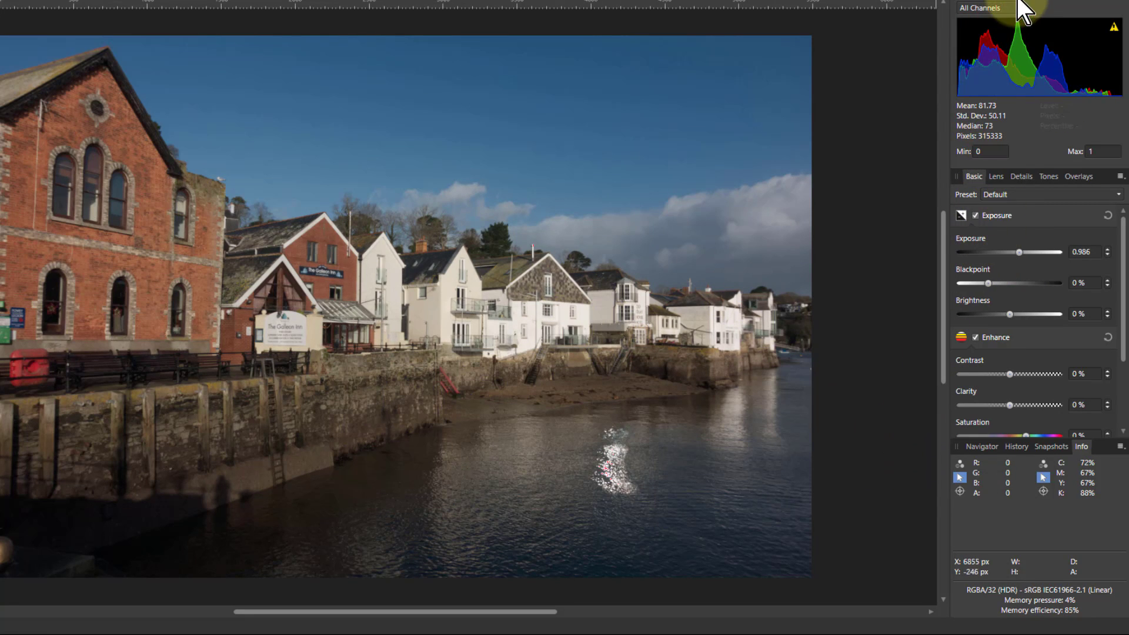
Step: Check the Sony DSC-RX100 III lens profile, then disable the automatic lens profile correction
{"action": "left_click", "coordinate": [998, 181]}
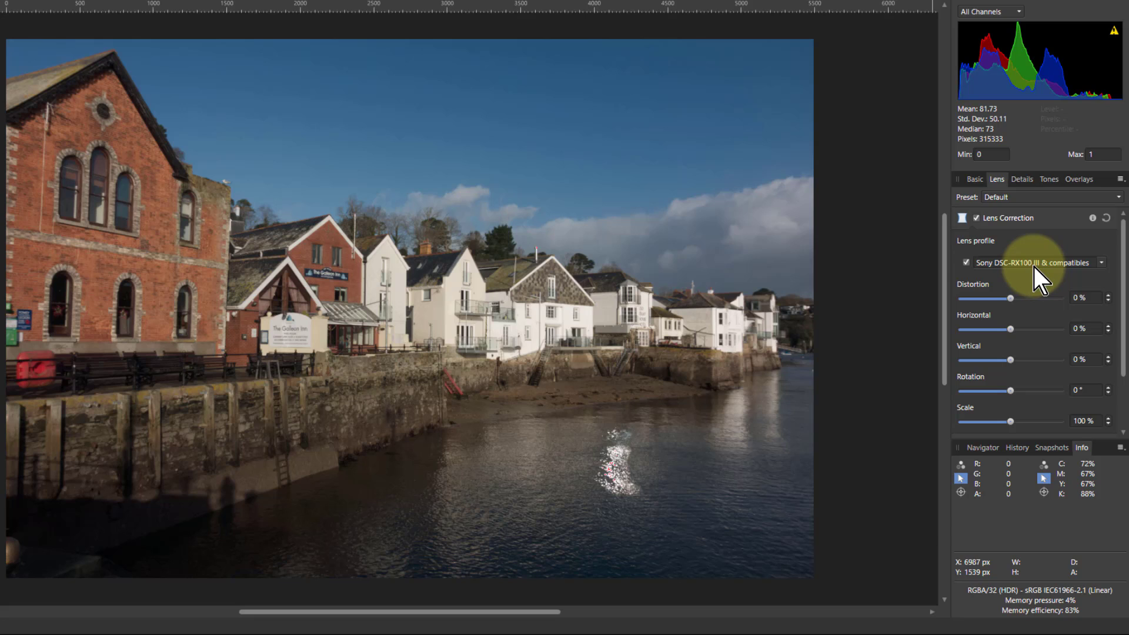
{"action": "left_click", "coordinate": [1034, 267]}
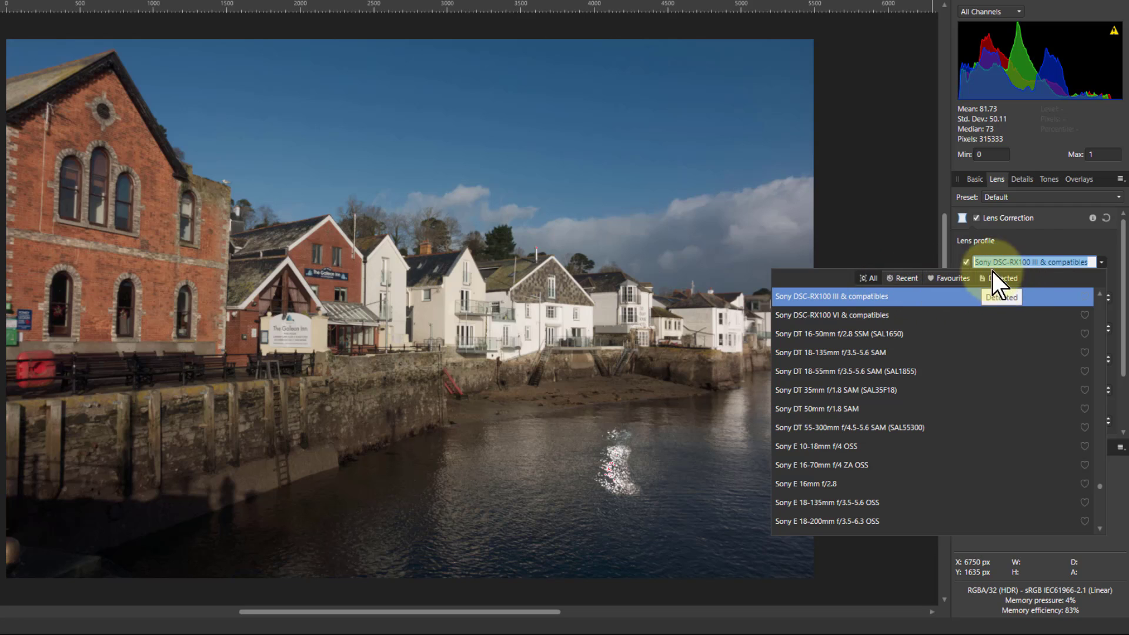
{"action": "left_click", "coordinate": [1046, 245]}
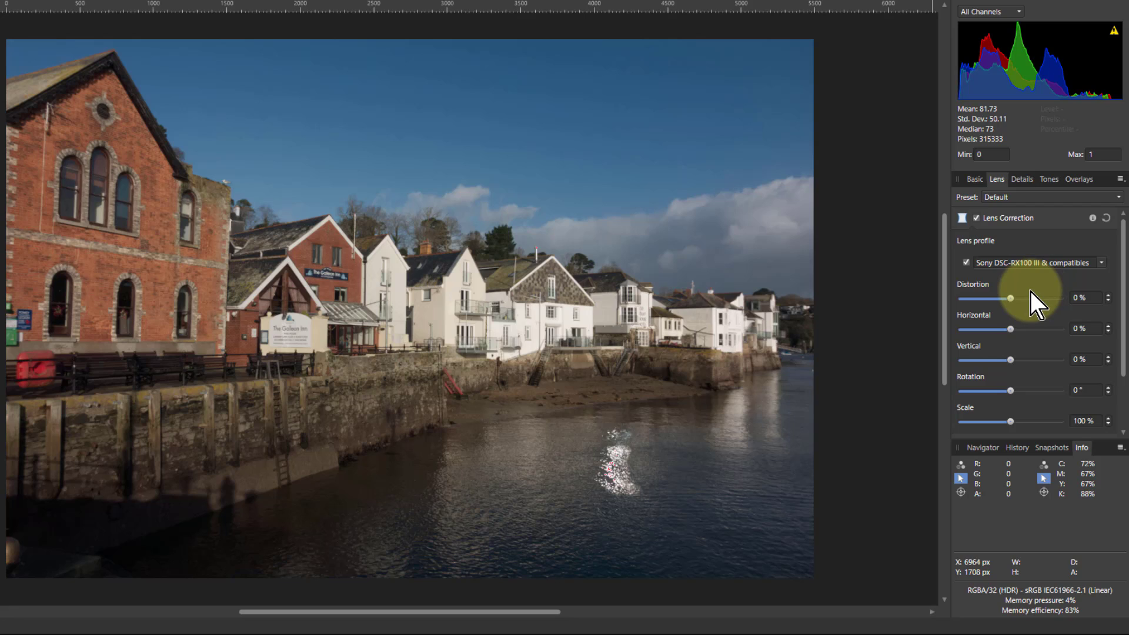
{"action": "left_click", "coordinate": [966, 263]}
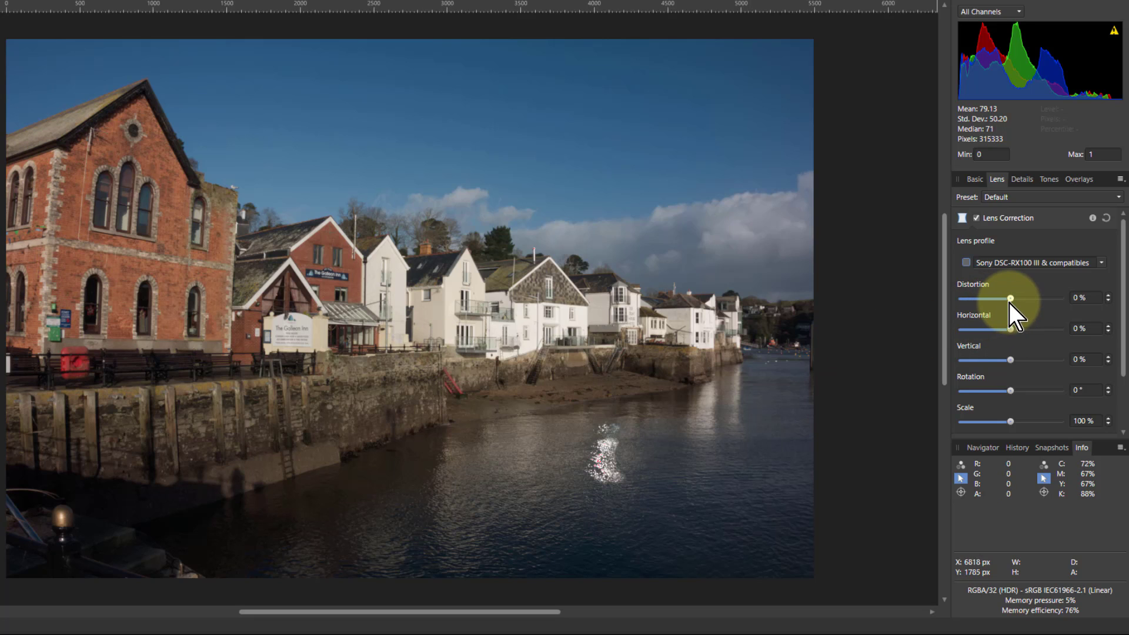
Step: With the grid shown, set Distortion to -31%, Vertical perspective to -7% and Rotation to -0.9°
{"action": "left_click_drag", "start_coordinate": [1011, 301], "coordinate": [996, 301]}
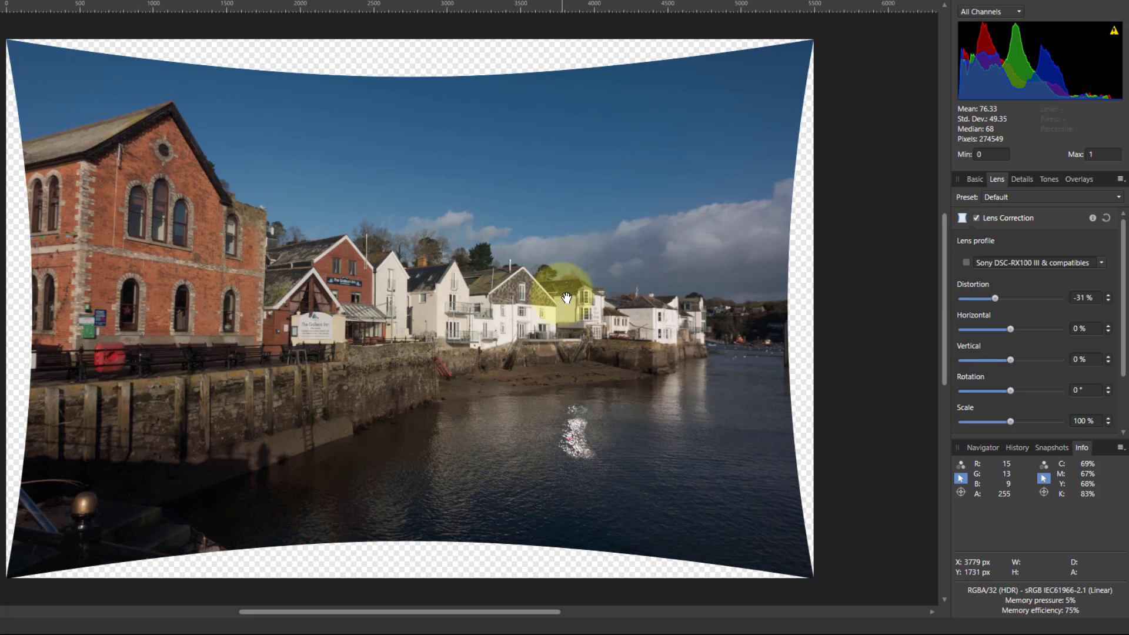
{"action": "key", "text": "ctrl+apostrophe"}
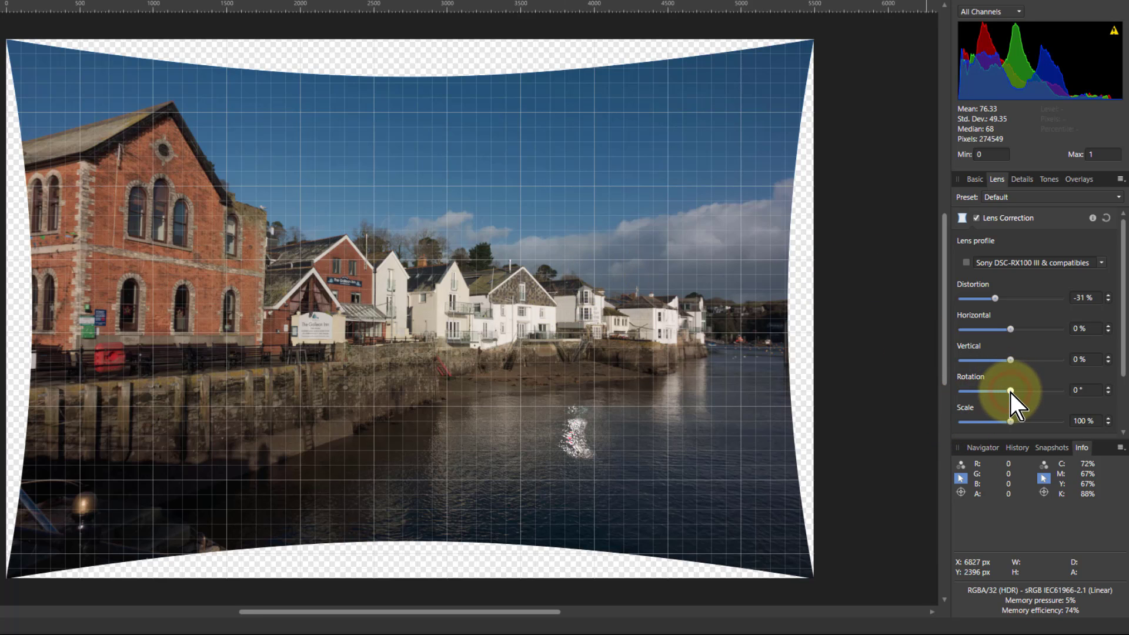
{"action": "left_click_drag", "start_coordinate": [1010, 391], "coordinate": [1001, 392]}
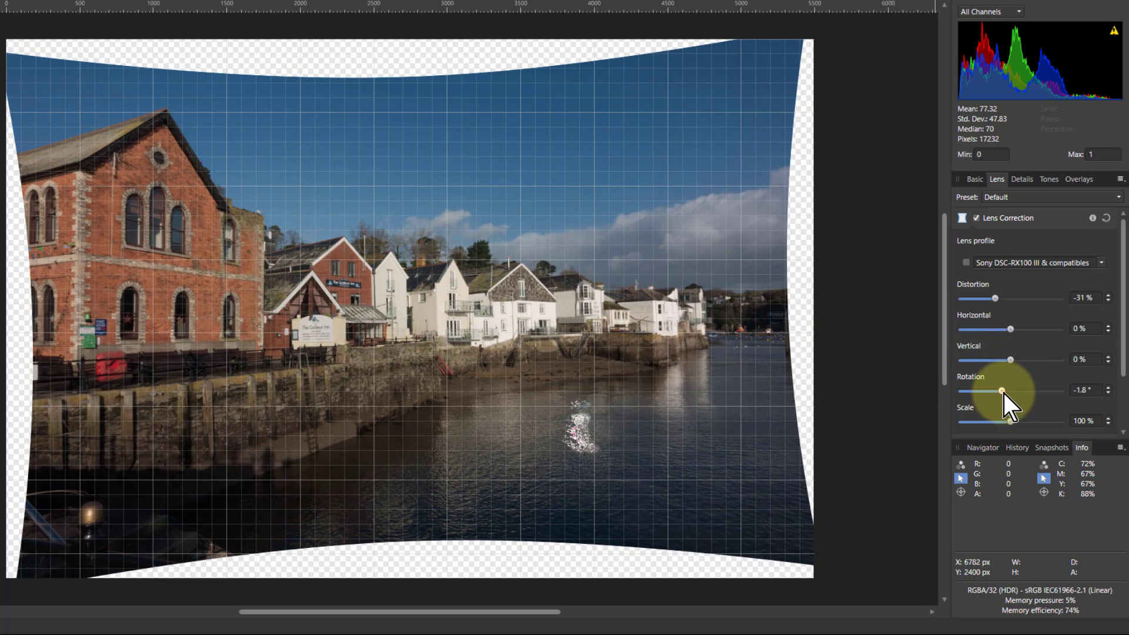
{"action": "left_click_drag", "start_coordinate": [1004, 394], "coordinate": [1004, 393]}
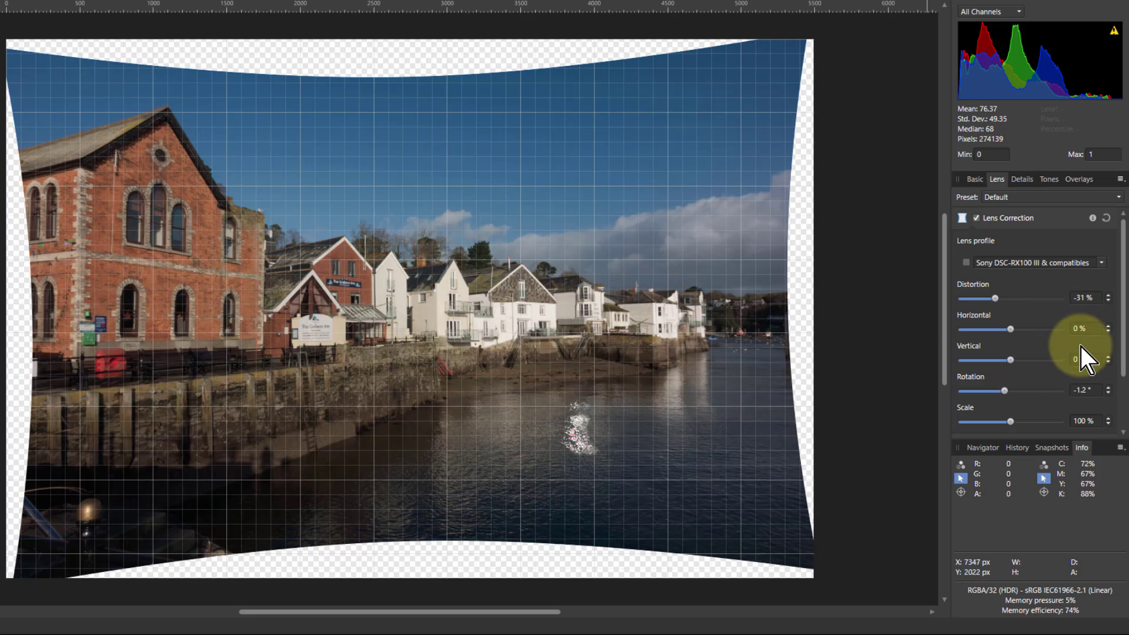
{"action": "left_click_drag", "start_coordinate": [1011, 363], "coordinate": [1004, 361]}
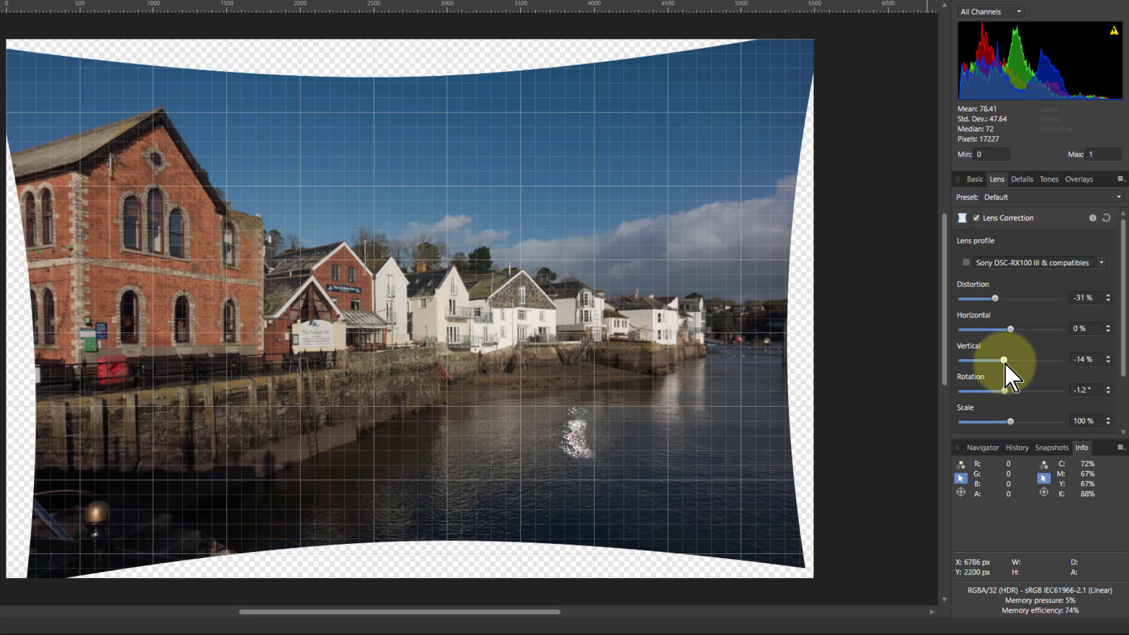
{"action": "left_click", "coordinate": [1008, 393]}
{"action": "left_click_drag", "start_coordinate": [1008, 393], "coordinate": [1007, 393]}
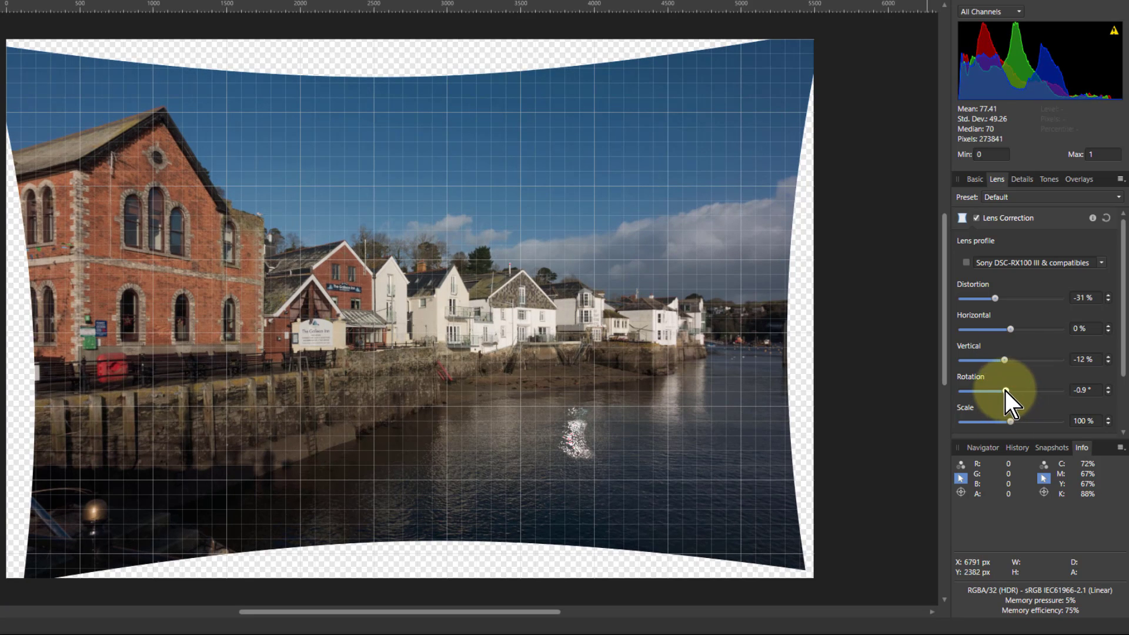
{"action": "left_click_drag", "start_coordinate": [1005, 361], "coordinate": [1007, 361]}
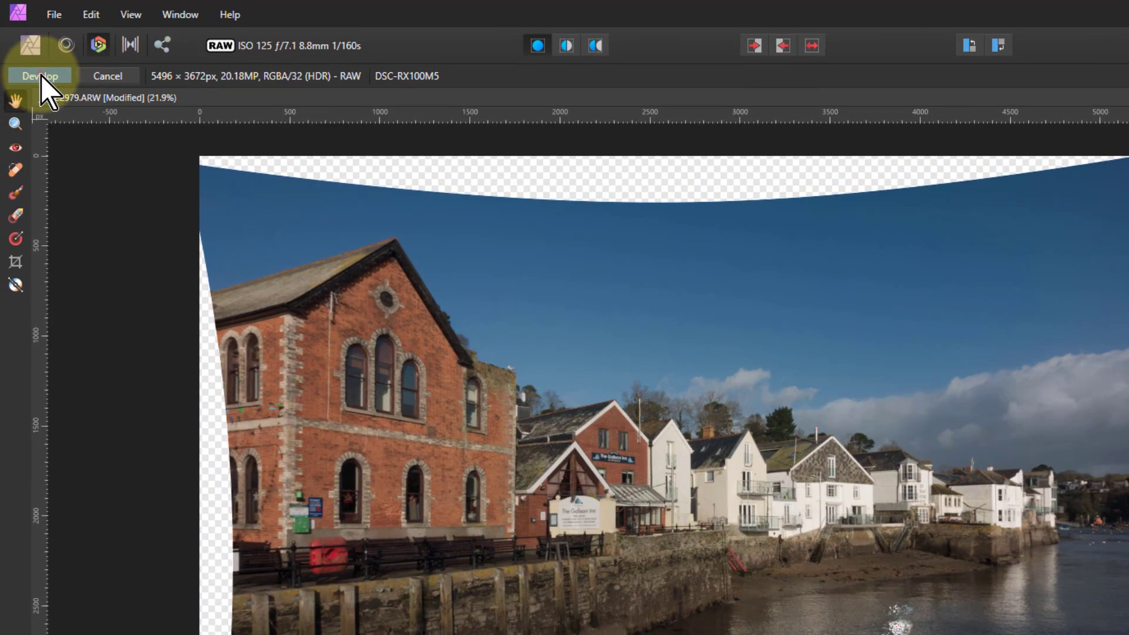
Step: Develop the photo, select its partially transparent edges, and inpaint them
{"action": "left_click", "coordinate": [43, 77]}
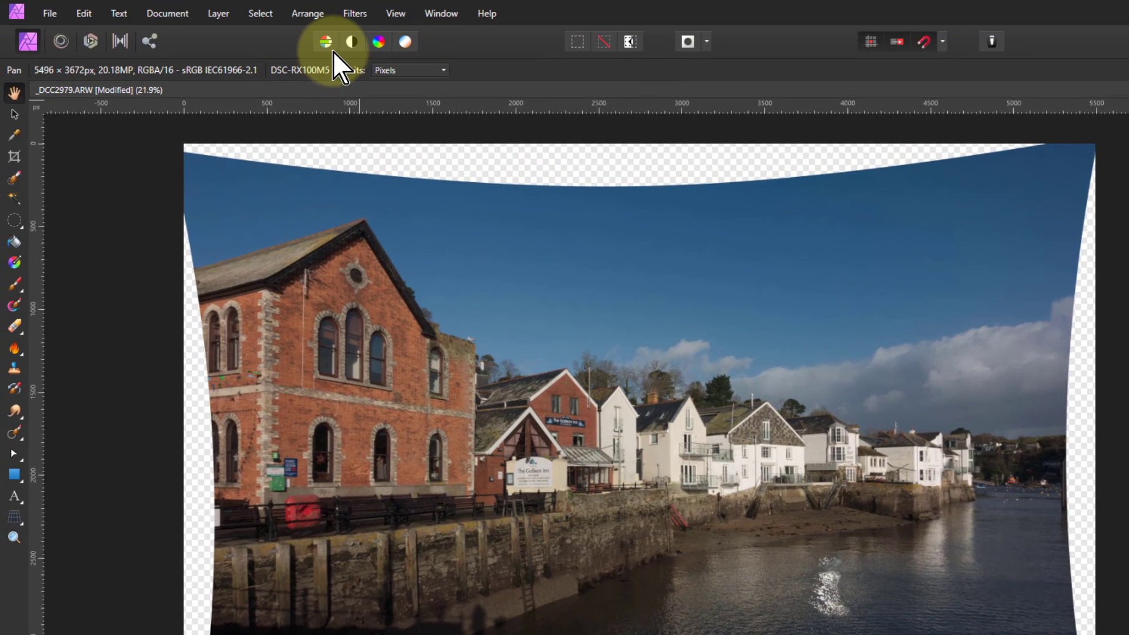
{"action": "left_click", "coordinate": [256, 20]}
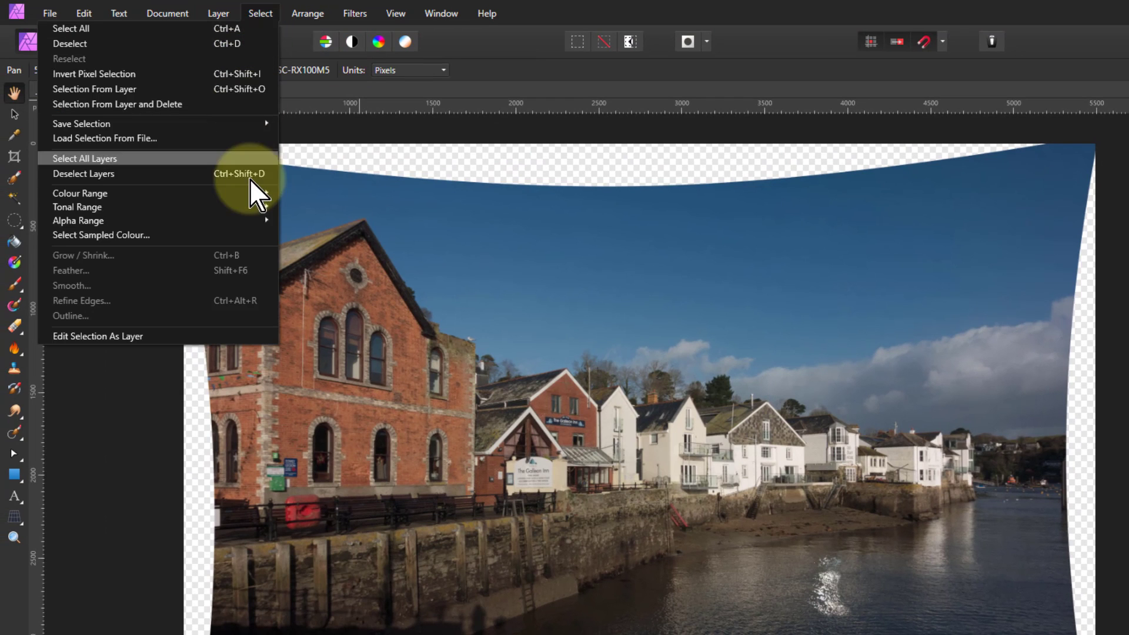
{"action": "mouse_move", "coordinate": [244, 220]}
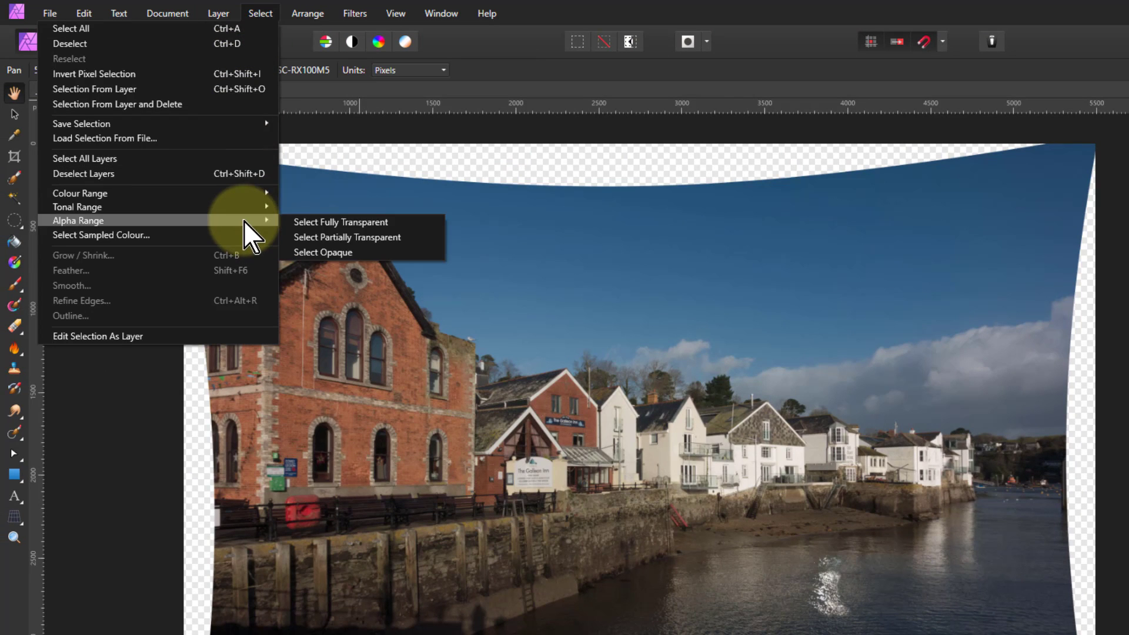
{"action": "left_click", "coordinate": [374, 238]}
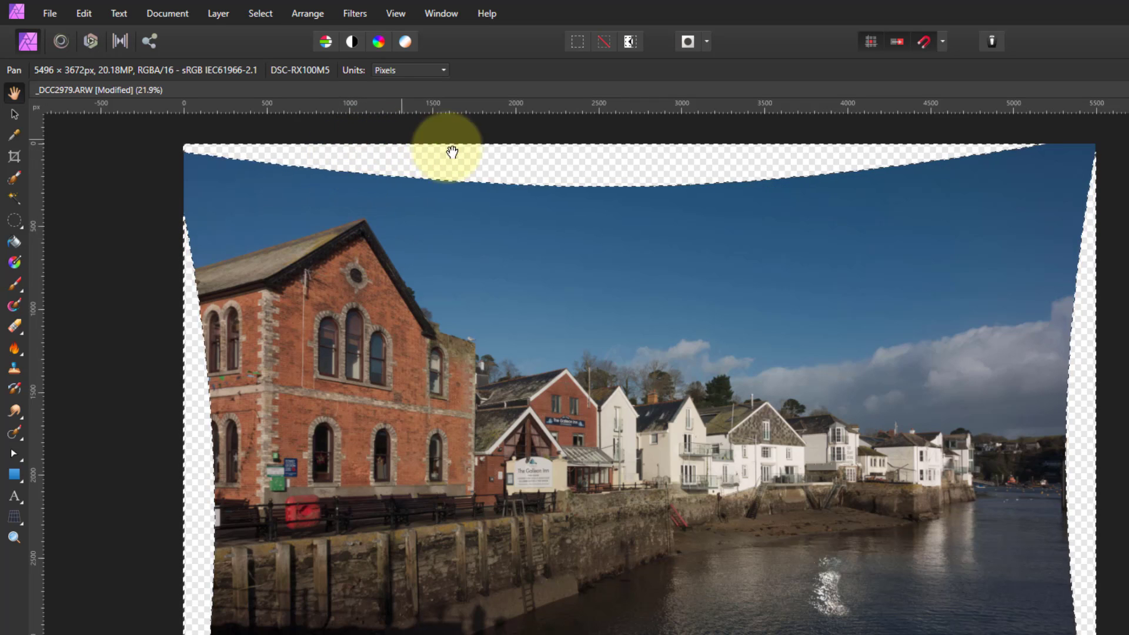
{"action": "left_click", "coordinate": [86, 16]}
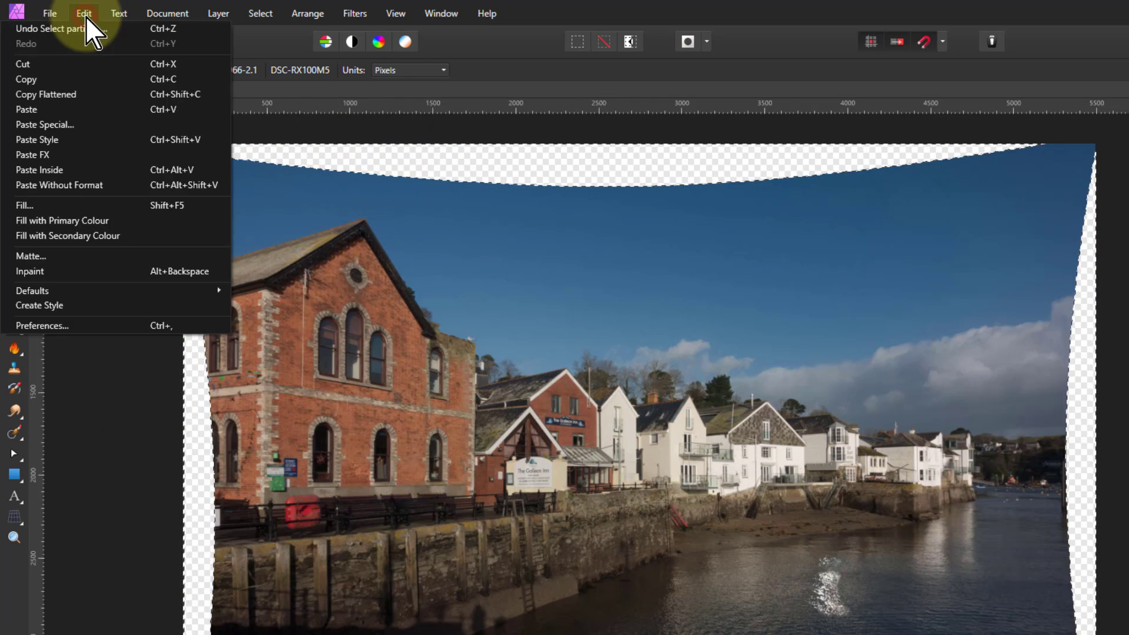
{"action": "left_click", "coordinate": [62, 269]}
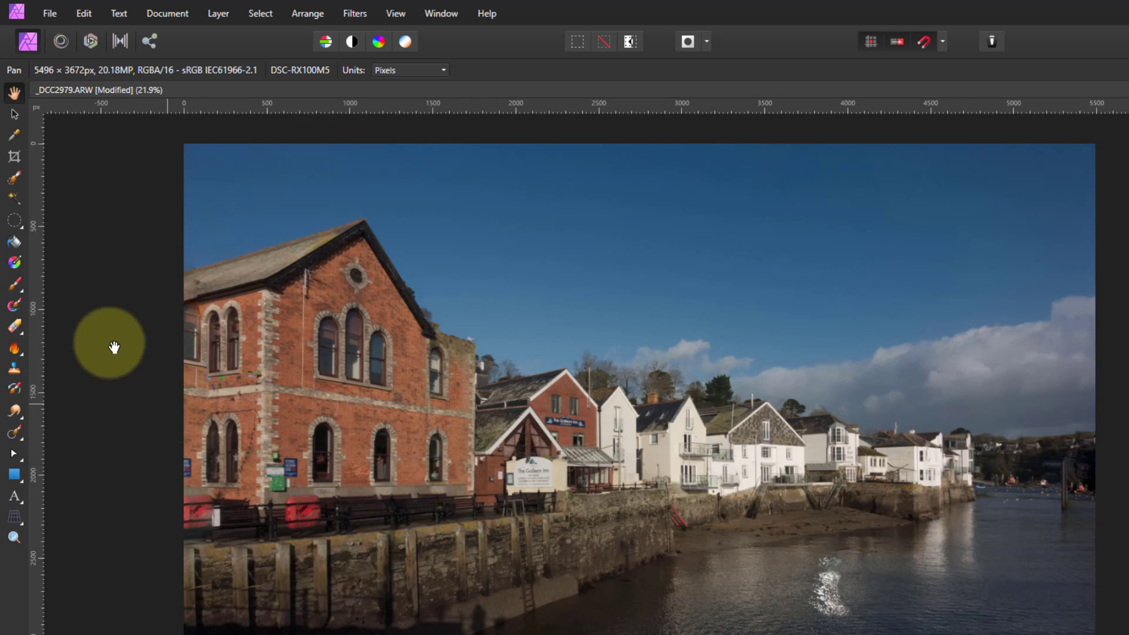
Step: Crop in the left and bottom edges so the photo measures 5346 × 3522 px
{"action": "left_click", "coordinate": [14, 157]}
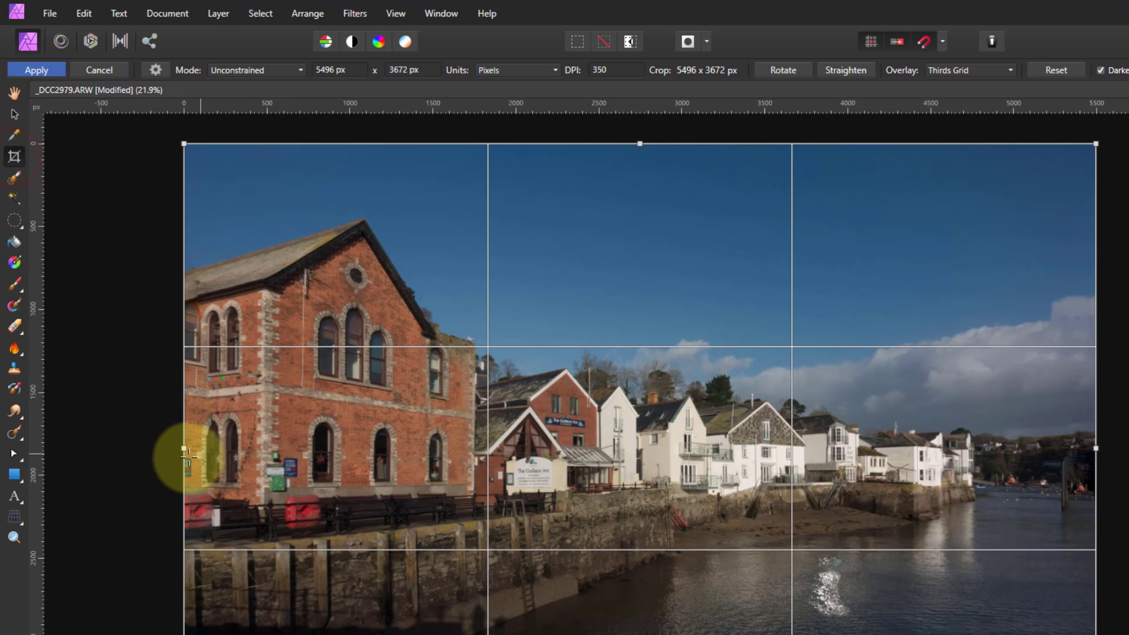
{"action": "left_click_drag", "start_coordinate": [190, 449], "coordinate": [205, 449]}
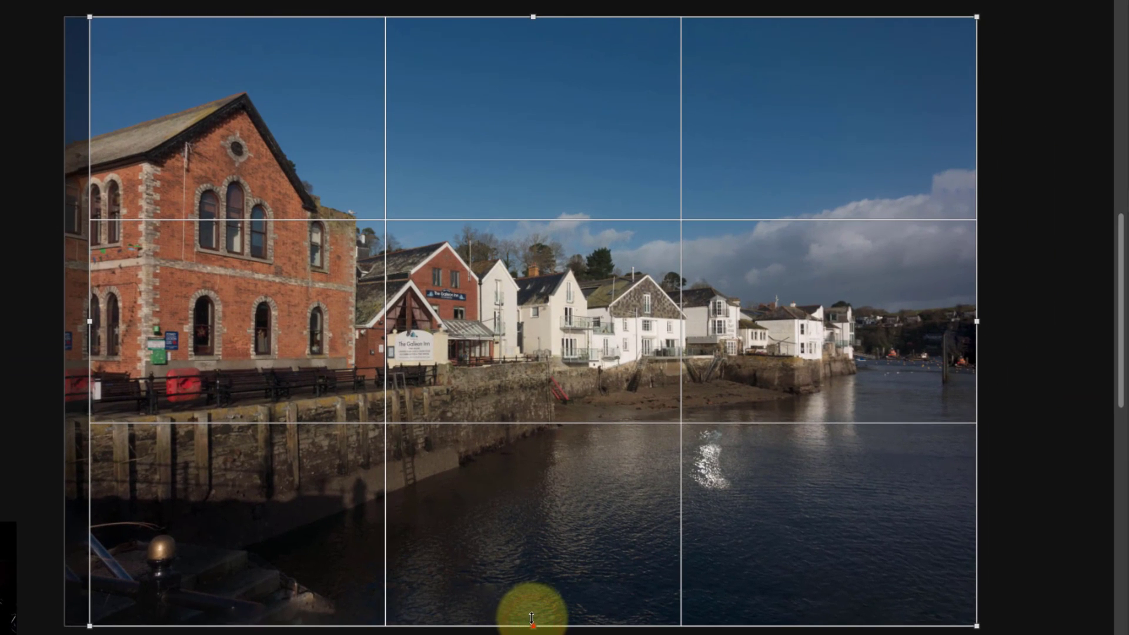
{"action": "left_click_drag", "start_coordinate": [532, 618], "coordinate": [527, 594]}
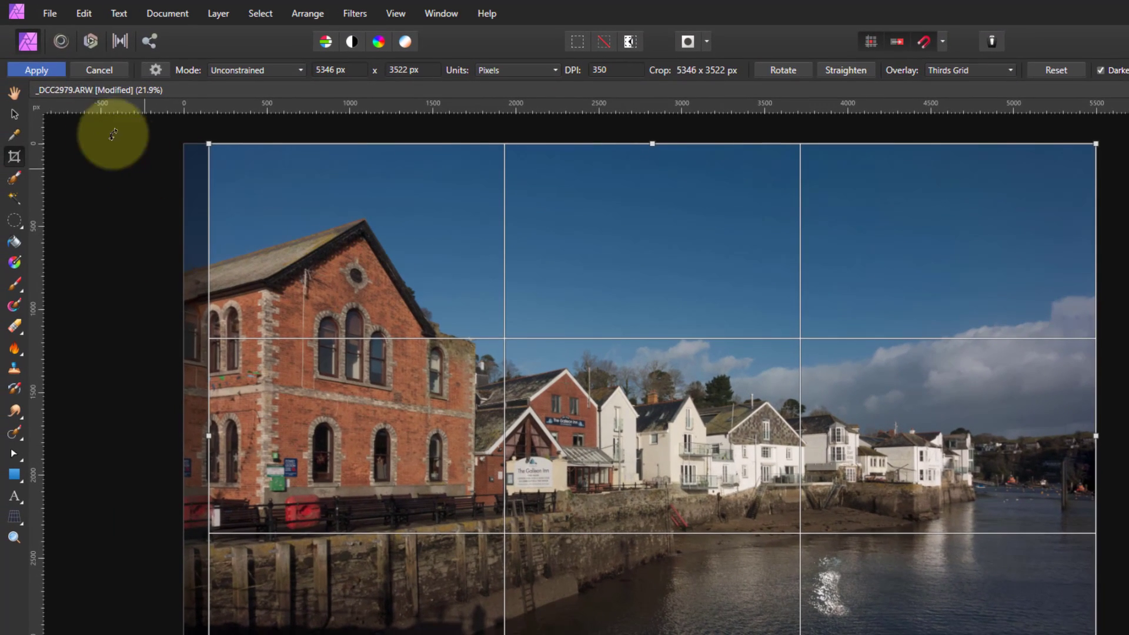
{"action": "left_click", "coordinate": [42, 70]}
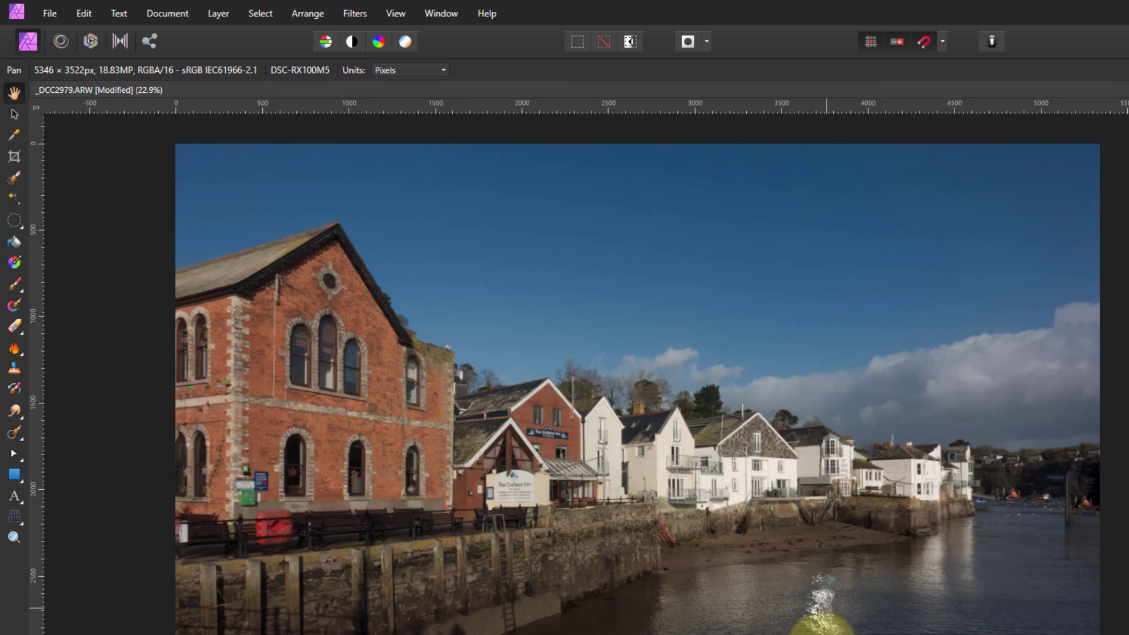
Step: Inpaint away the sunlight glint on the water, then fit the image to the window
{"action": "scroll", "coordinate": [835, 596], "scroll_direction": "up", "scroll_amount": 5}
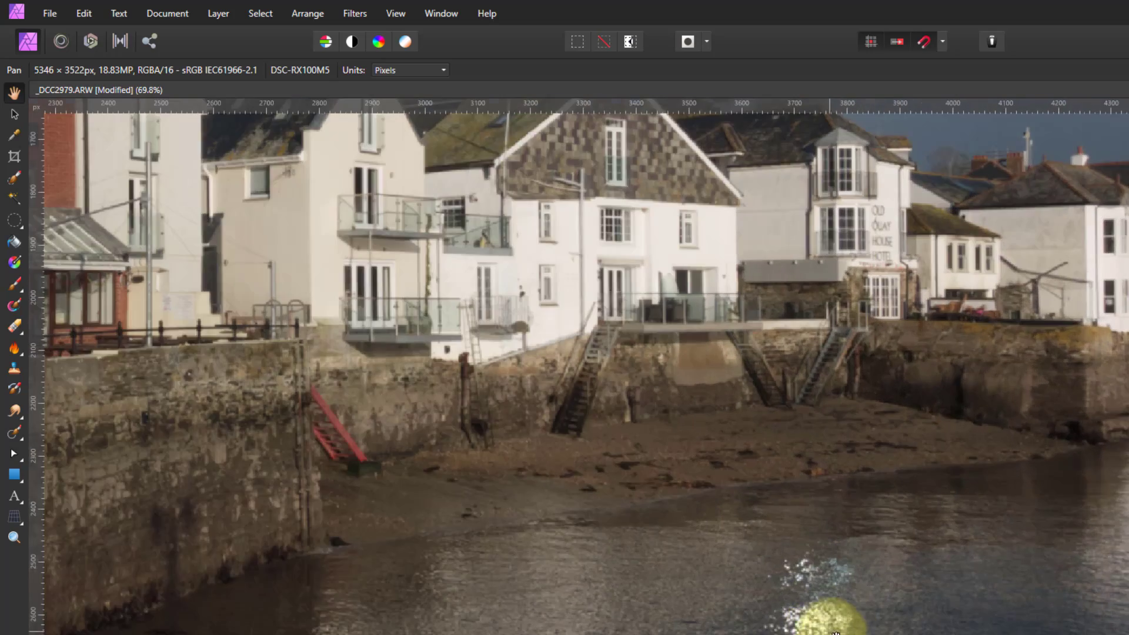
{"action": "scroll", "coordinate": [843, 606], "scroll_direction": "down", "scroll_amount": 2}
{"action": "scroll", "coordinate": [823, 576], "scroll_direction": "up", "scroll_amount": 1}
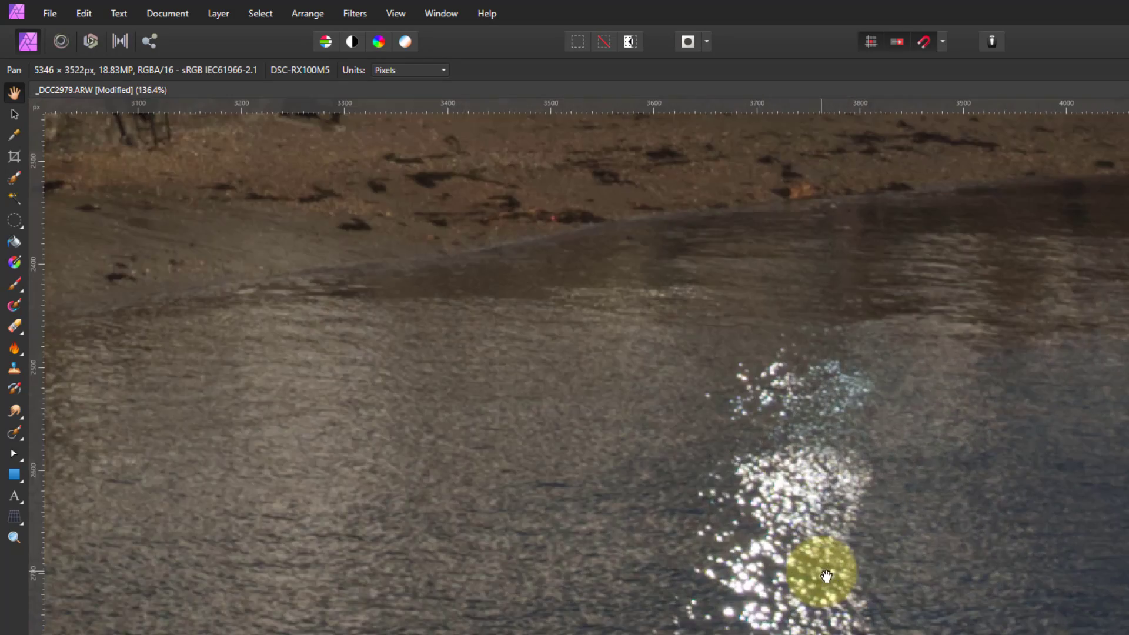
{"action": "scroll", "coordinate": [829, 580], "scroll_direction": "up", "scroll_amount": 1}
{"action": "scroll", "coordinate": [826, 576], "scroll_direction": "down", "scroll_amount": 1}
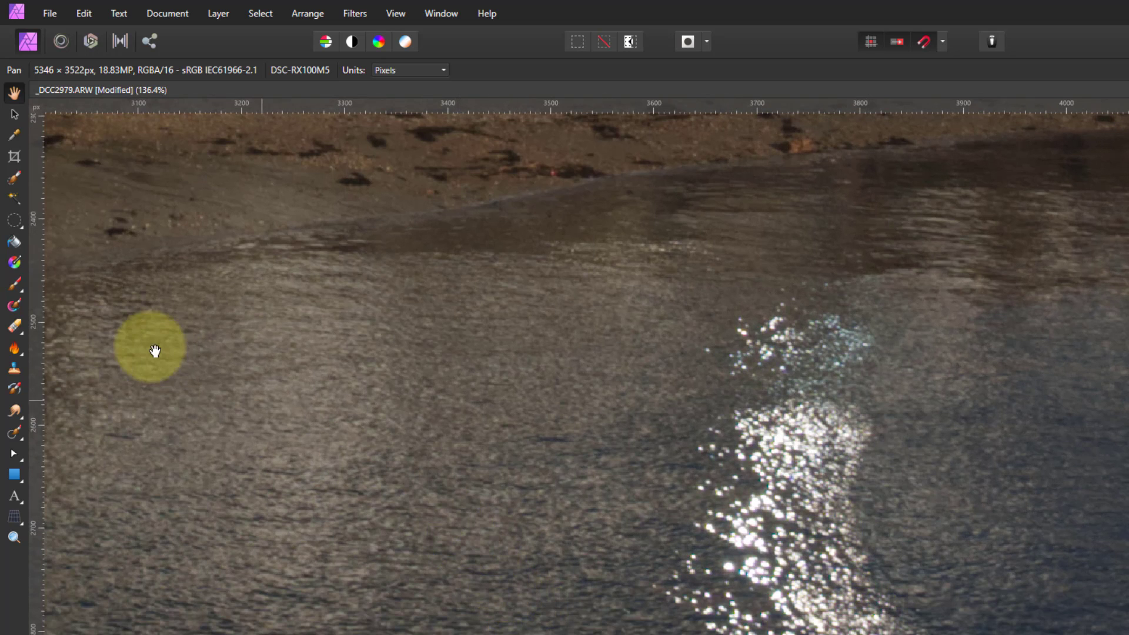
{"action": "left_click", "coordinate": [19, 433]}
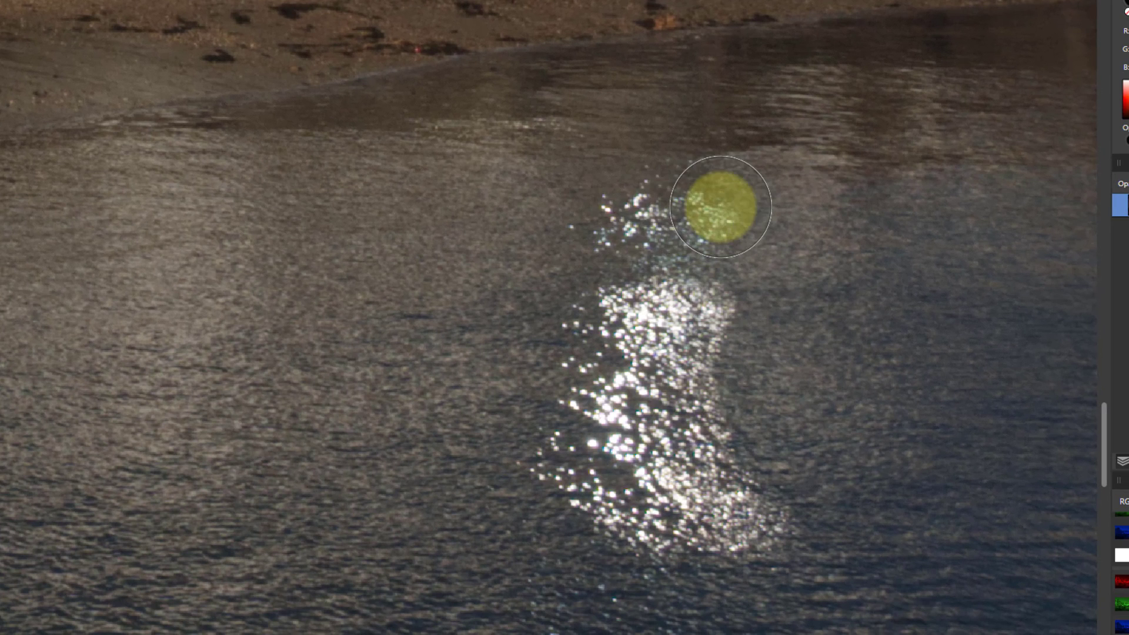
{"action": "mouse_move", "coordinate": [727, 208]}
{"action": "left_mouse_down"}
{"action": "mouse_move", "coordinate": [637, 209]}
{"action": "mouse_move", "coordinate": [691, 243]}
{"action": "mouse_move", "coordinate": [658, 346]}
{"action": "mouse_move", "coordinate": [679, 355]}
{"action": "mouse_move", "coordinate": [695, 306]}
{"action": "mouse_move", "coordinate": [718, 554]}
{"action": "mouse_move", "coordinate": [616, 503]}
{"action": "mouse_move", "coordinate": [591, 434]}
{"action": "mouse_move", "coordinate": [609, 345]}
{"action": "mouse_move", "coordinate": [587, 238]}
{"action": "mouse_move", "coordinate": [579, 394]}
{"action": "mouse_move", "coordinate": [552, 484]}
{"action": "left_mouse_up"}
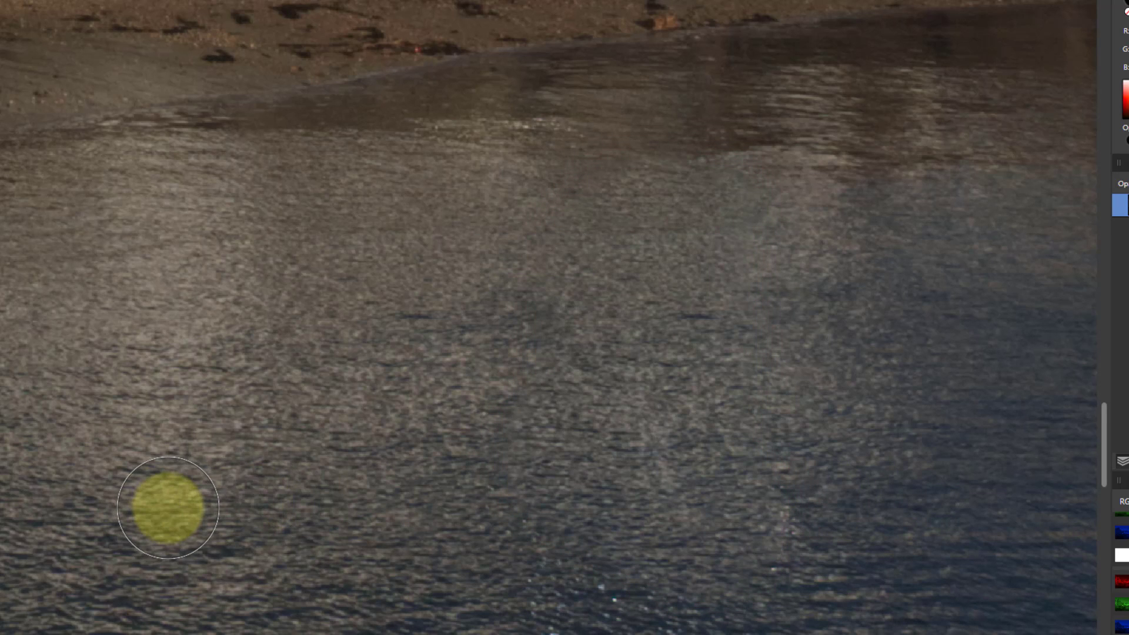
{"action": "key", "text": "ctrl+0"}
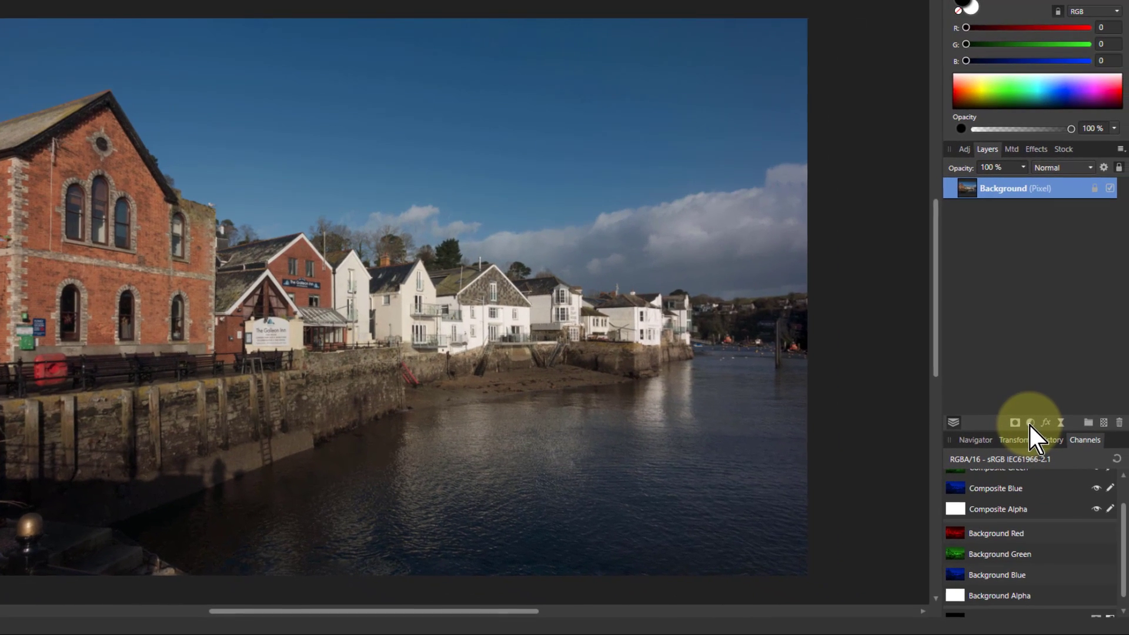
Step: Add an HSL adjustment in HSV mode with a luminosity shift of 28%
{"action": "left_click", "coordinate": [1029, 424]}
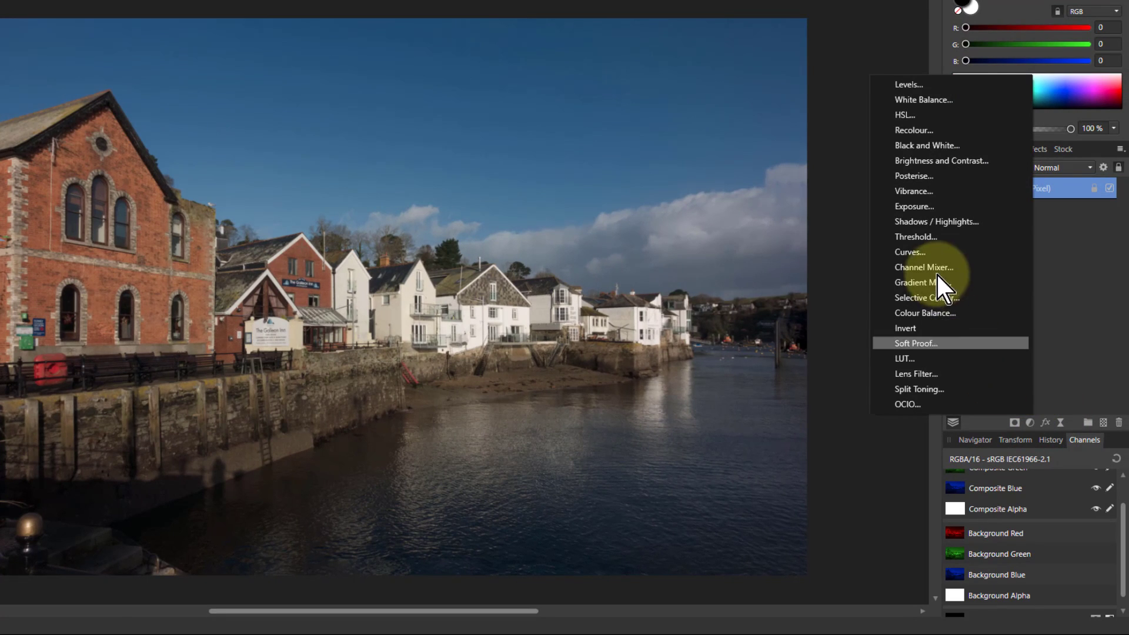
{"action": "left_click", "coordinate": [906, 116]}
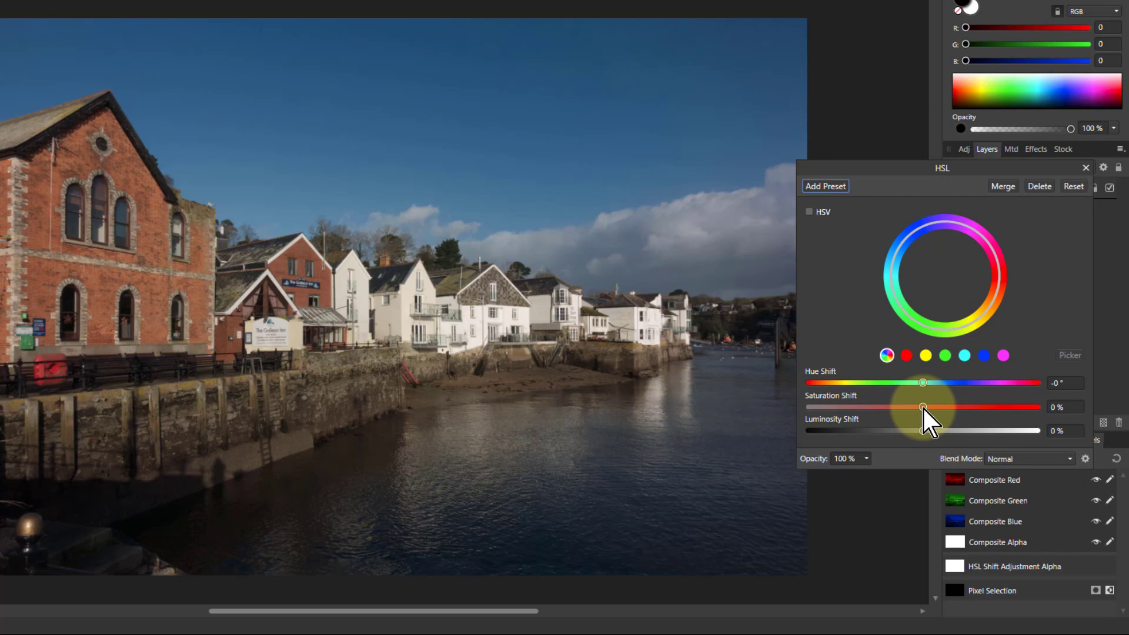
{"action": "left_click_drag", "start_coordinate": [923, 407], "coordinate": [955, 432]}
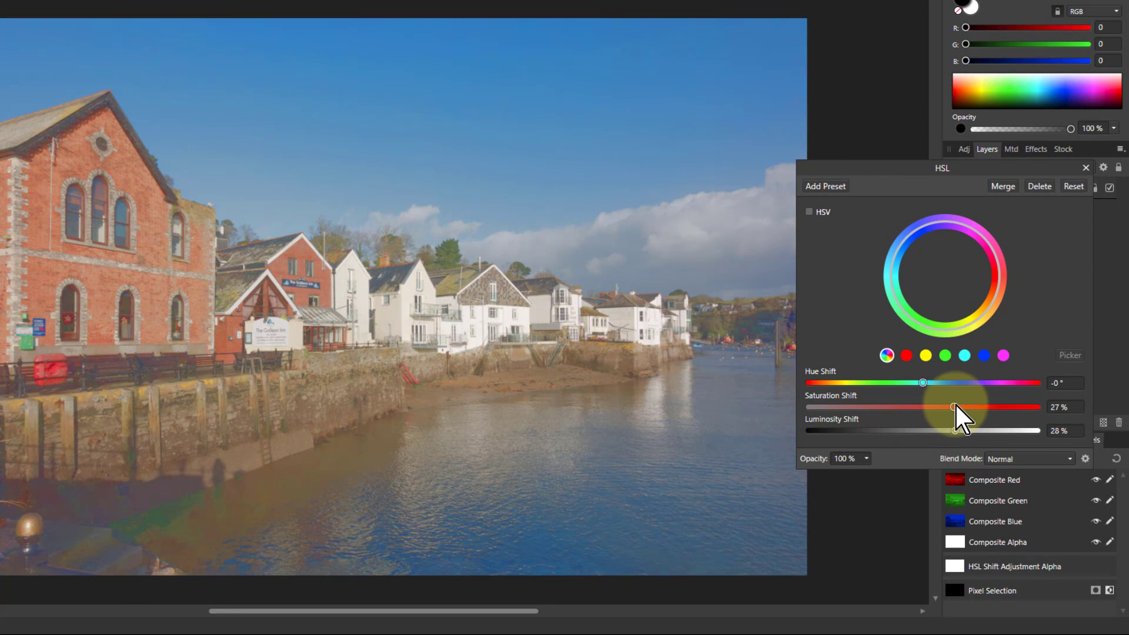
{"action": "double_click", "coordinate": [955, 405]}
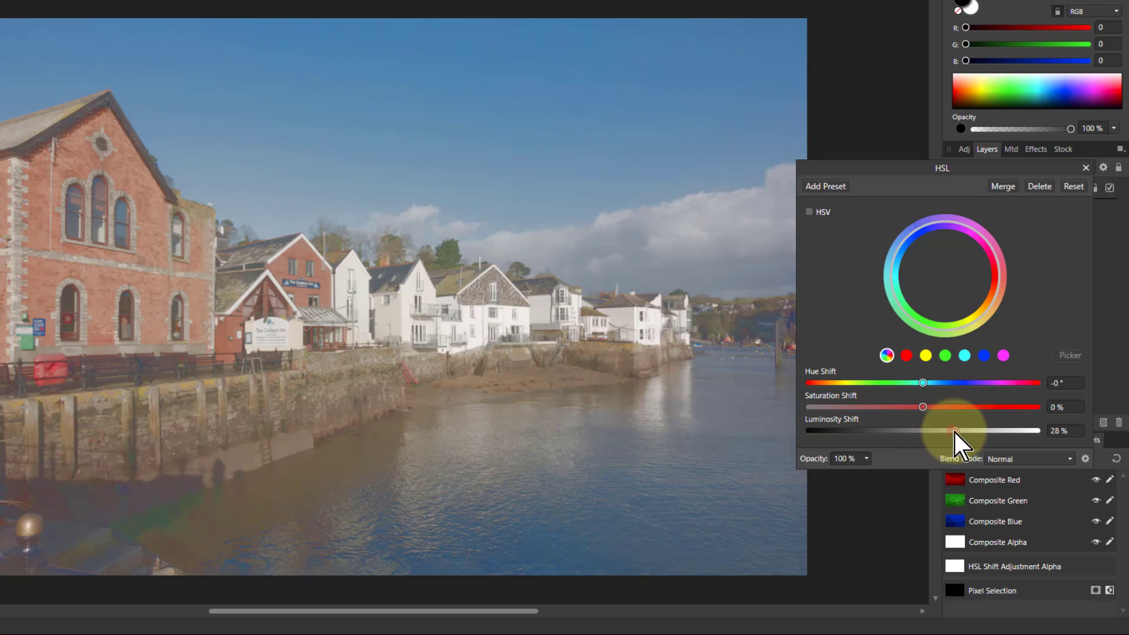
{"action": "left_click_drag", "start_coordinate": [961, 433], "coordinate": [978, 432]}
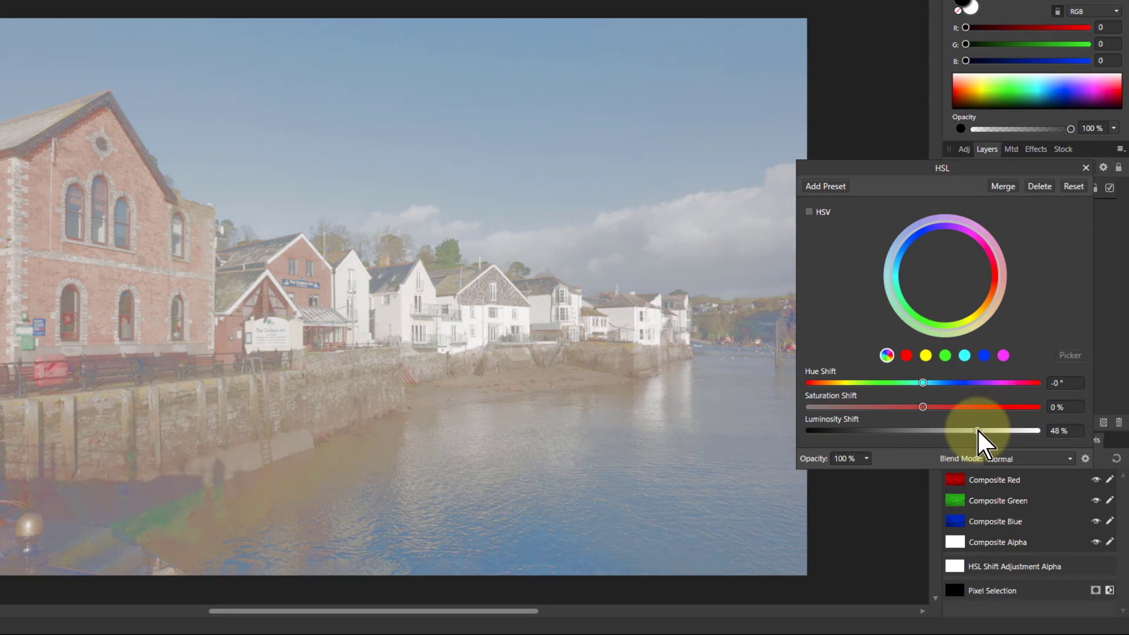
{"action": "double_click", "coordinate": [977, 431]}
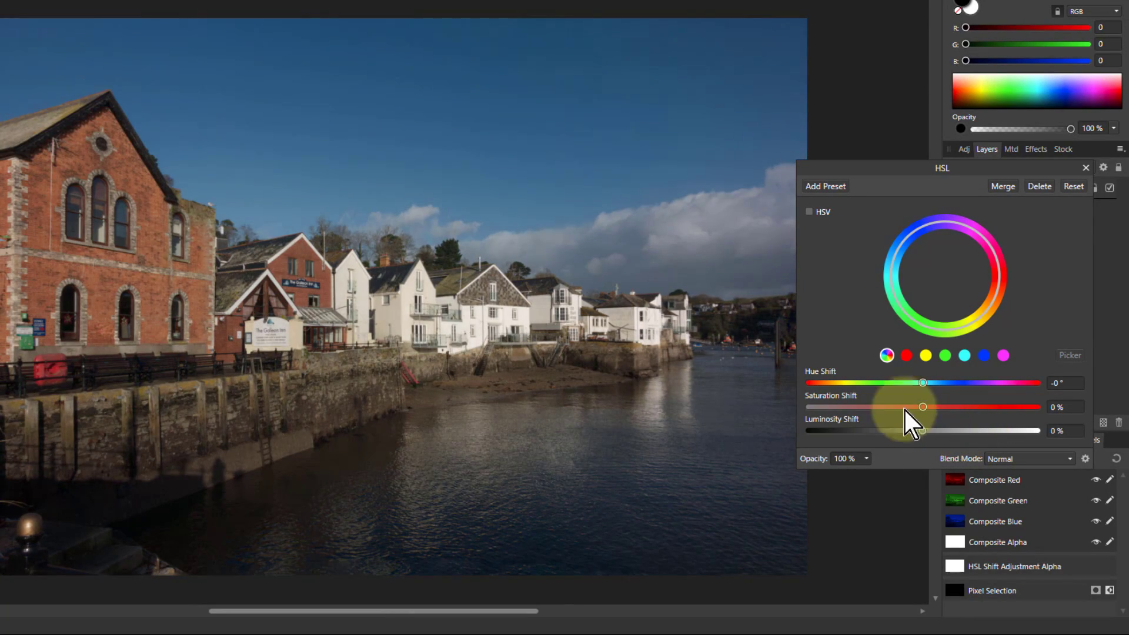
{"action": "left_click", "coordinate": [810, 212]}
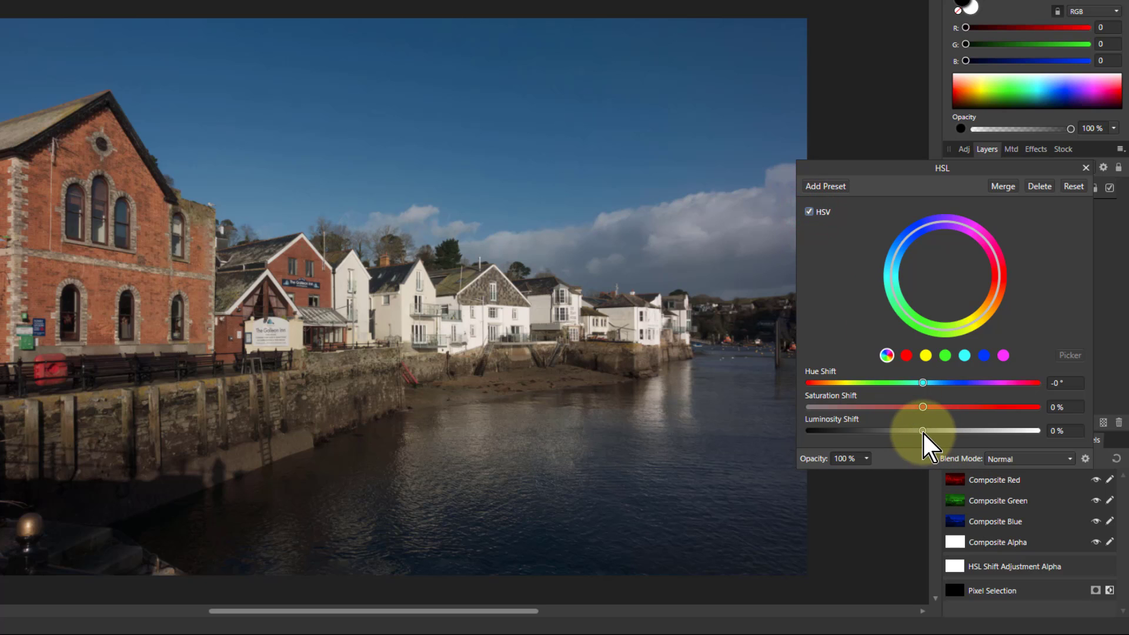
{"action": "left_click_drag", "start_coordinate": [927, 434], "coordinate": [958, 433]}
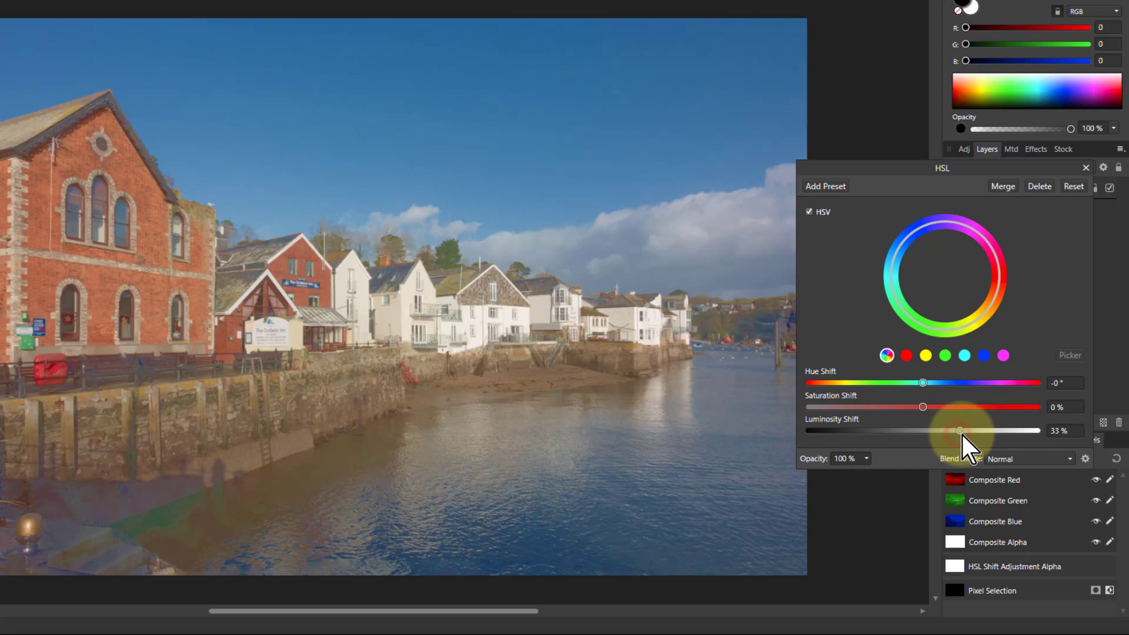
{"action": "mouse_move", "coordinate": [962, 436]}
{"action": "left_mouse_down"}
{"action": "mouse_move", "coordinate": [1038, 432]}
{"action": "mouse_move", "coordinate": [962, 435]}
{"action": "left_mouse_up"}
Step: Set the HSL adjustment's blend mode to Soft Light and saturation shift to 25%
{"action": "left_click", "coordinate": [1020, 465]}
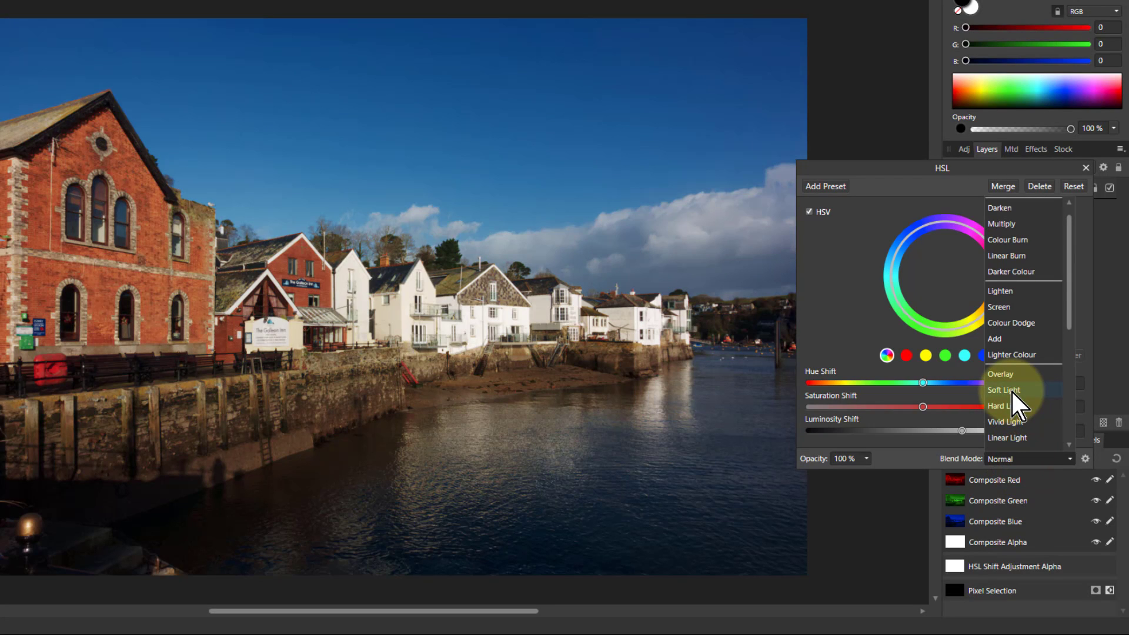
{"action": "left_click", "coordinate": [1006, 390]}
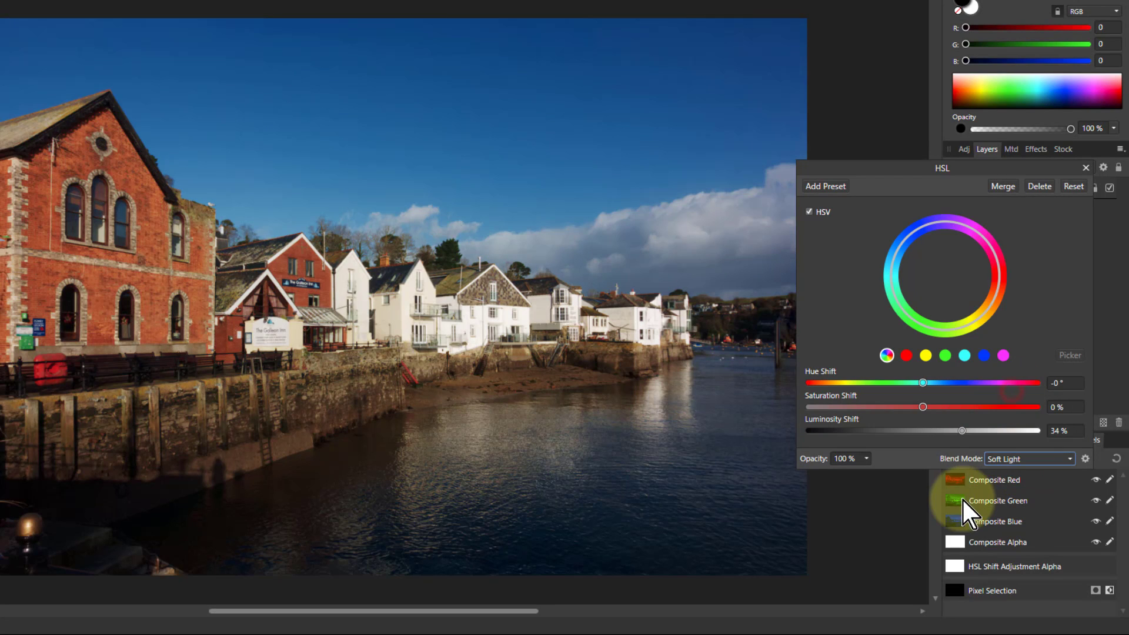
{"action": "left_click", "coordinate": [922, 407]}
{"action": "left_click_drag", "start_coordinate": [922, 407], "coordinate": [956, 407]}
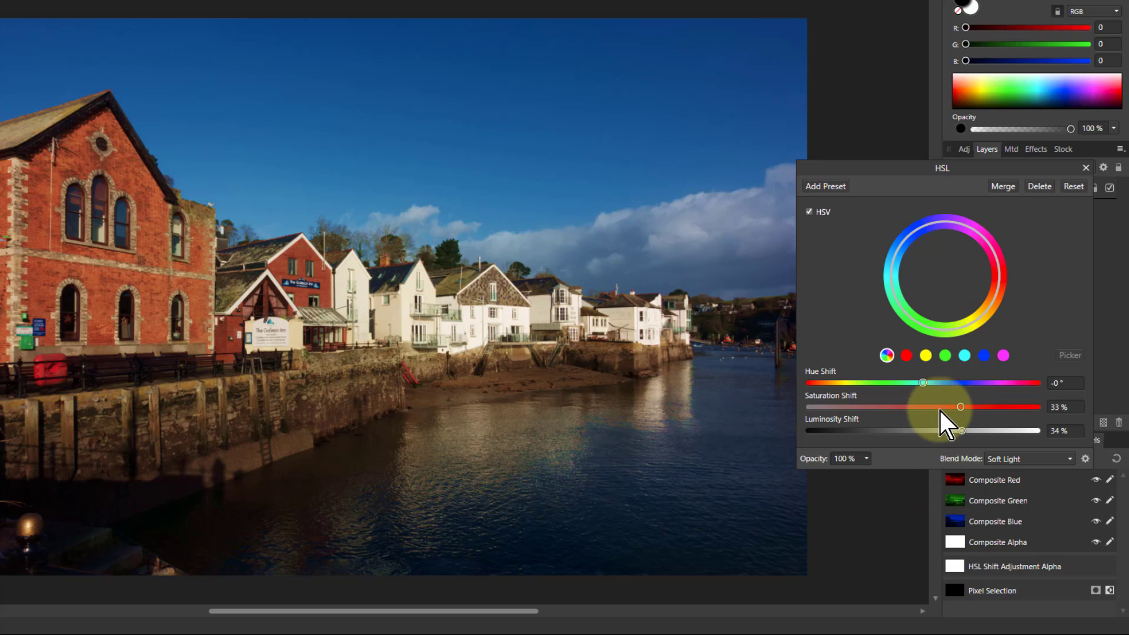
{"action": "left_click_drag", "start_coordinate": [960, 408], "coordinate": [955, 434]}
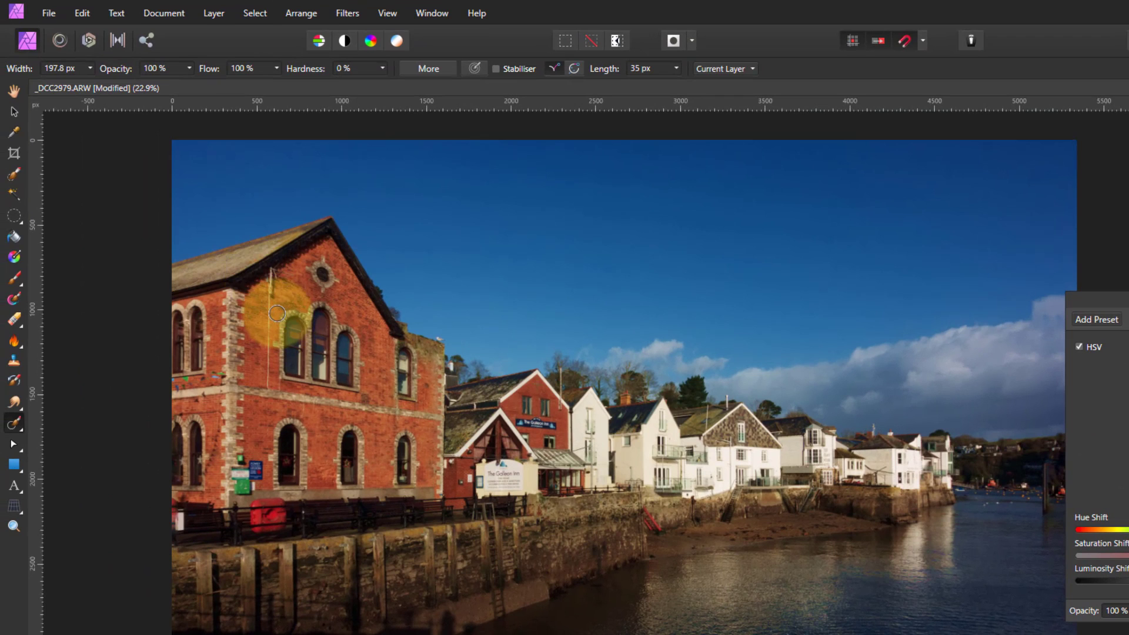
Step: With Soft edges off, brush-select the dark water below the harbour wall and preview it in Quick Mask
{"action": "left_click", "coordinate": [15, 174]}
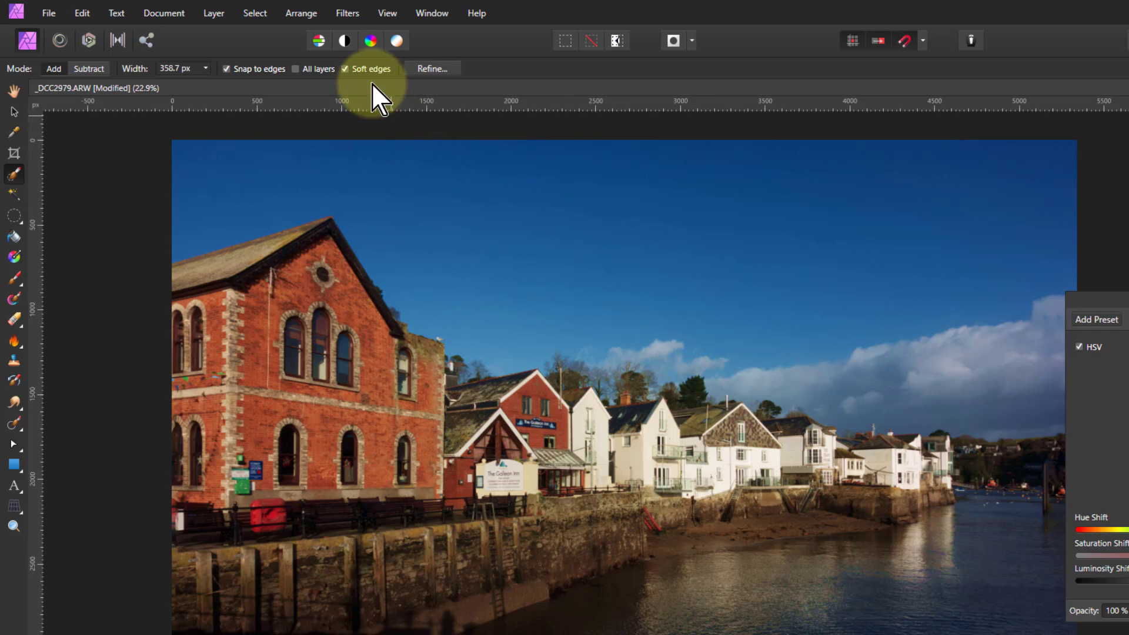
{"action": "left_click", "coordinate": [346, 69]}
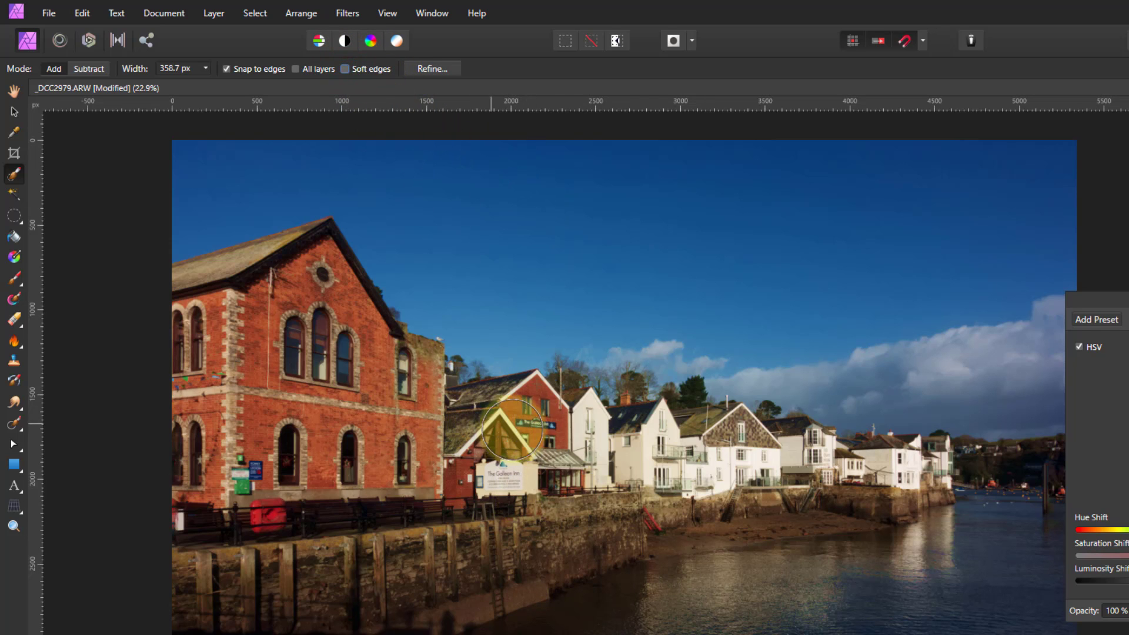
{"action": "scroll", "coordinate": [514, 429], "scroll_direction": "up", "scroll_amount": 3}
{"action": "scroll", "coordinate": [624, 500], "scroll_direction": "down", "scroll_amount": 5}
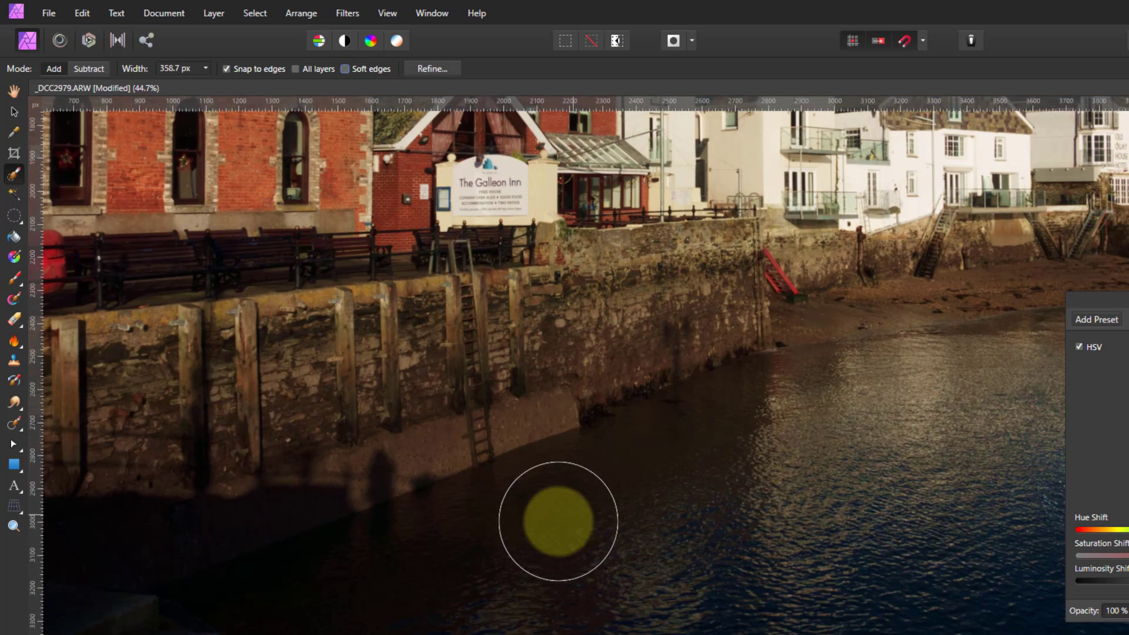
{"action": "mouse_move", "coordinate": [527, 521]}
{"action": "left_mouse_down"}
{"action": "mouse_move", "coordinate": [632, 471]}
{"action": "mouse_move", "coordinate": [624, 483]}
{"action": "left_mouse_up"}
{"action": "scroll", "coordinate": [559, 484], "scroll_direction": "up", "scroll_amount": 7}
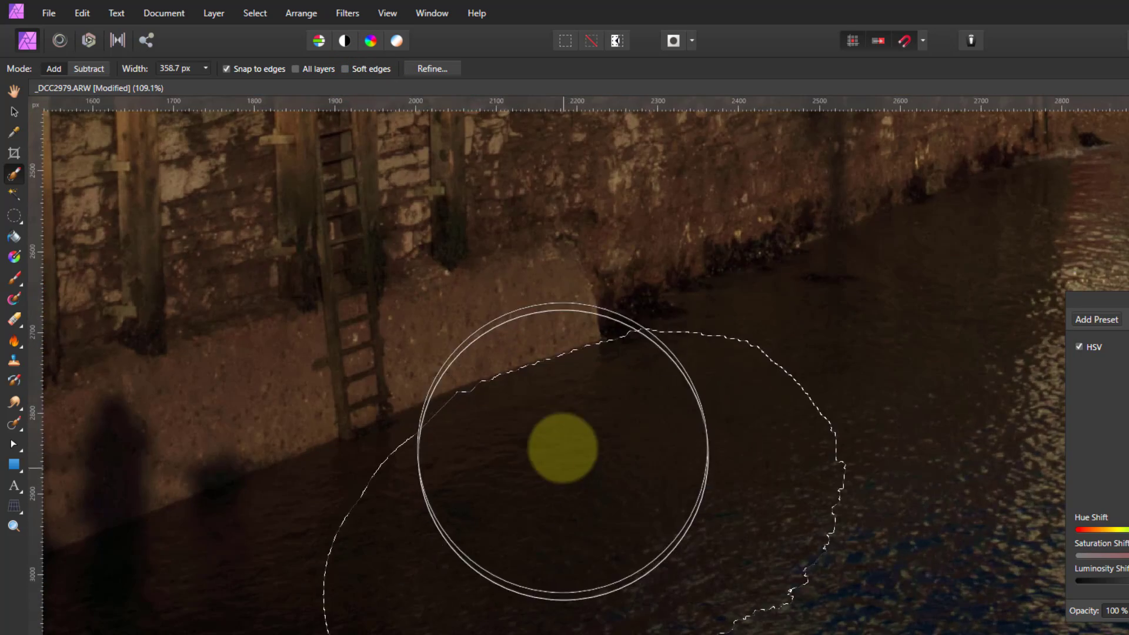
{"action": "scroll", "coordinate": [574, 284], "scroll_direction": "up", "scroll_amount": 2}
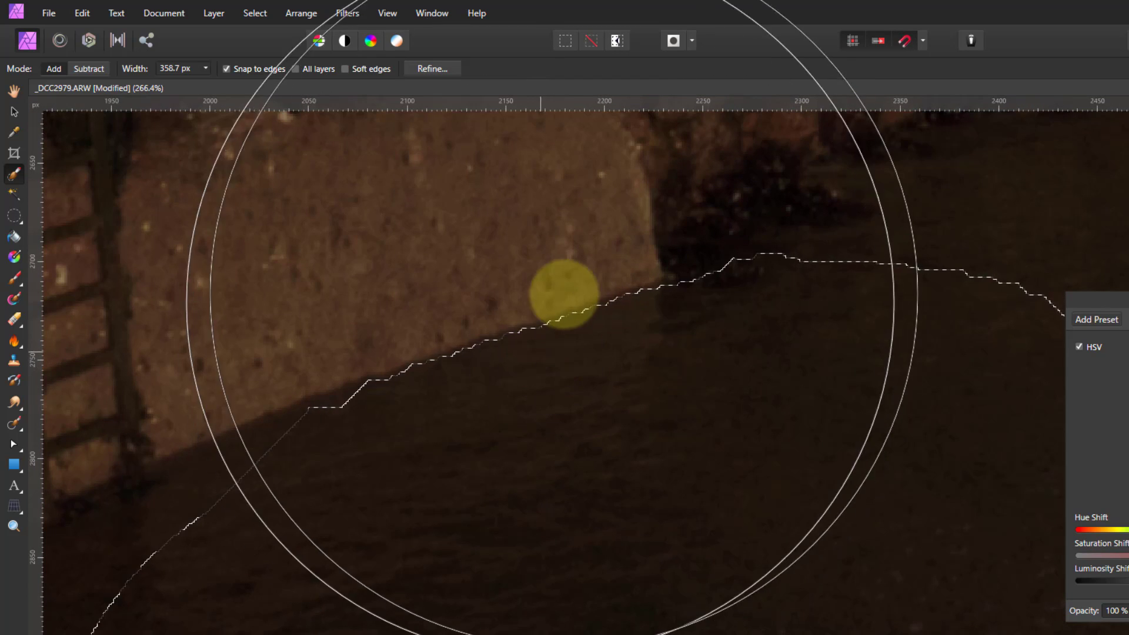
{"action": "key", "text": "q"}
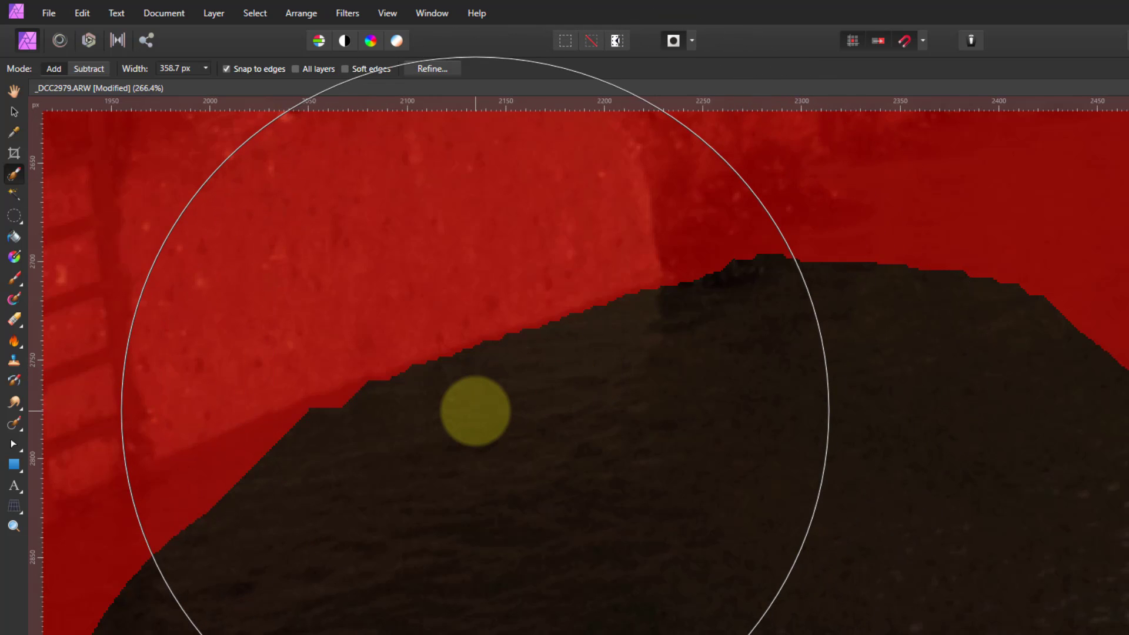
{"action": "left_click_drag", "start_coordinate": [475, 410], "coordinate": [475, 410]}
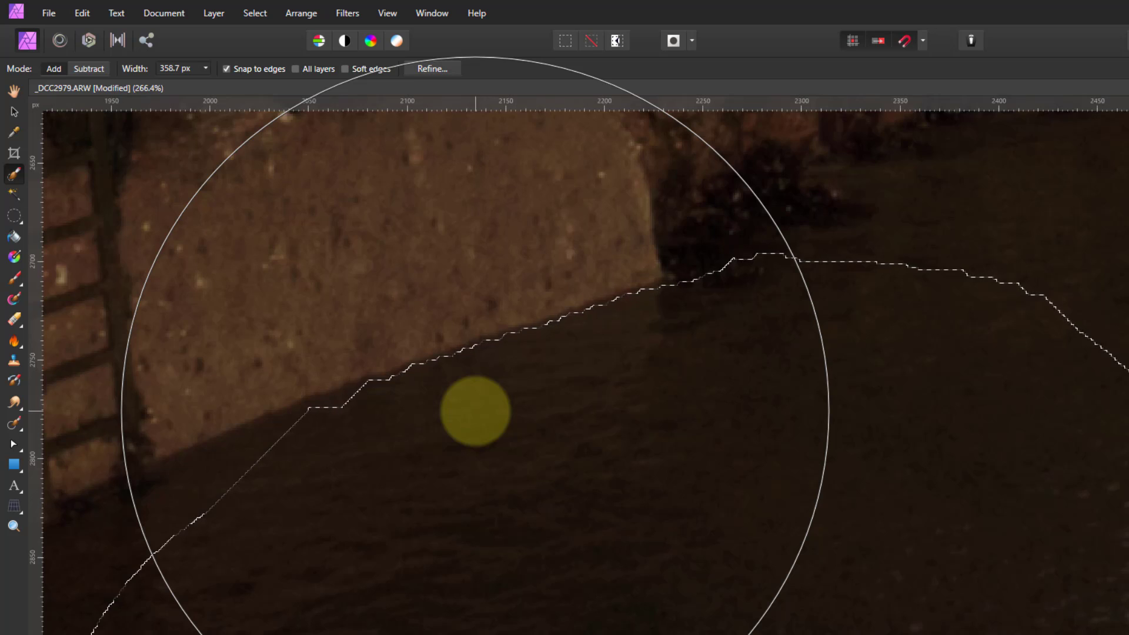
Step: Deselect, turn Soft edges on, and repaint the water selection along the wall, checking it in Quick Mask
{"action": "key", "text": "ctrl+d"}
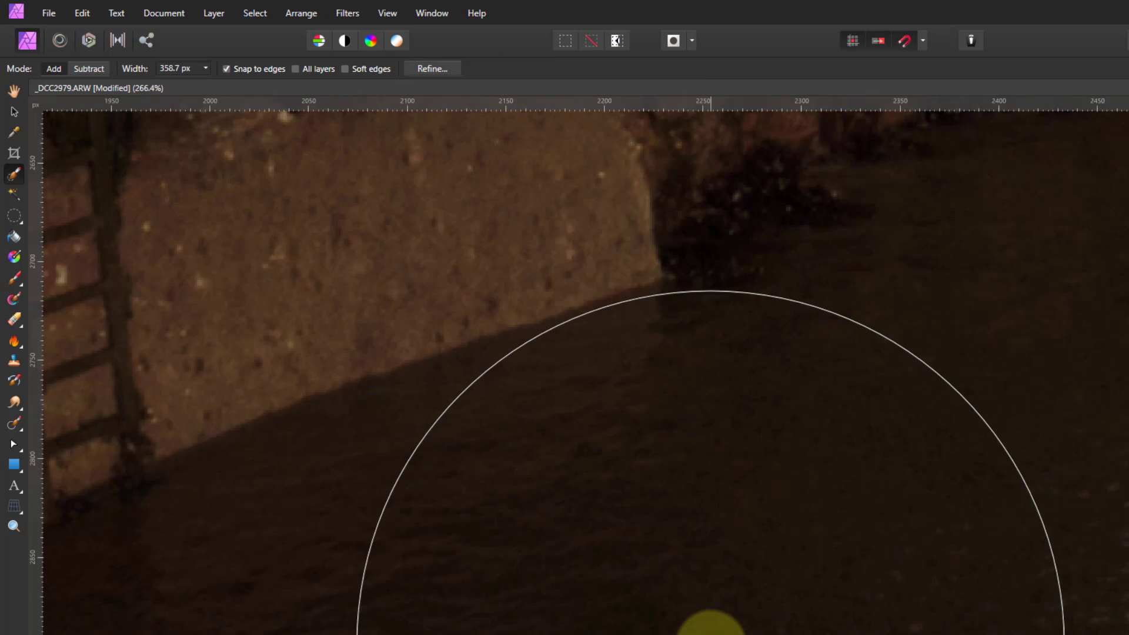
{"action": "left_click", "coordinate": [346, 68]}
{"action": "mouse_move", "coordinate": [716, 590]}
{"action": "left_mouse_down"}
{"action": "mouse_move", "coordinate": [743, 632]}
{"action": "mouse_move", "coordinate": [611, 632]}
{"action": "left_mouse_up"}
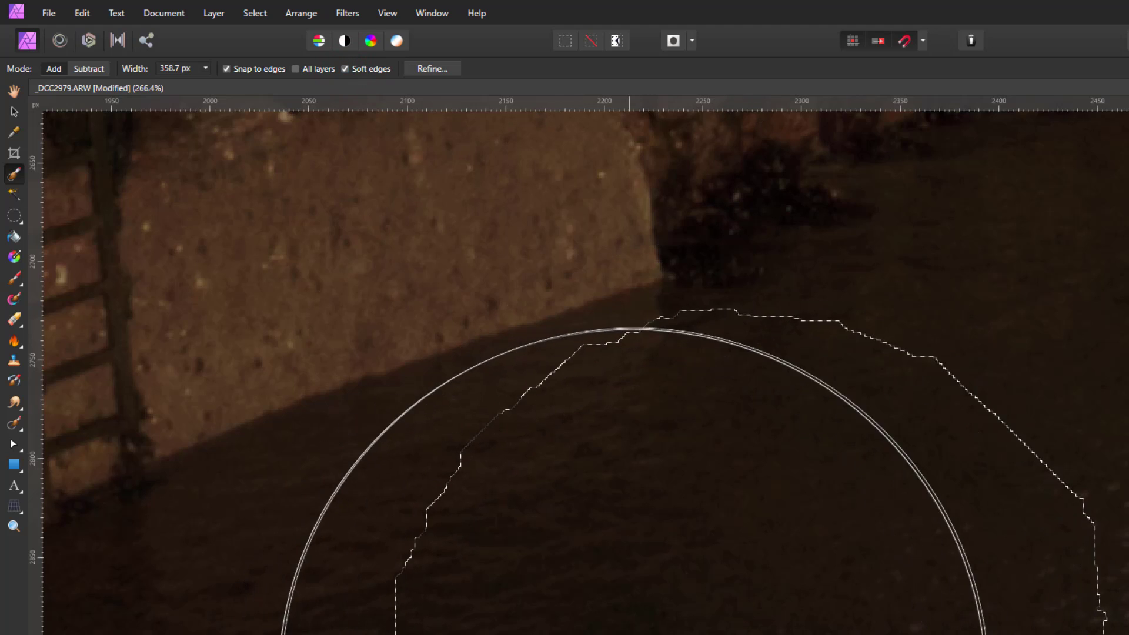
{"action": "left_click", "coordinate": [630, 625]}
{"action": "mouse_move", "coordinate": [369, 481]}
{"action": "left_mouse_down"}
{"action": "mouse_move", "coordinate": [506, 586]}
{"action": "mouse_move", "coordinate": [605, 613]}
{"action": "mouse_move", "coordinate": [404, 616]}
{"action": "mouse_move", "coordinate": [332, 515]}
{"action": "mouse_move", "coordinate": [264, 374]}
{"action": "mouse_move", "coordinate": [181, 328]}
{"action": "mouse_move", "coordinate": [146, 278]}
{"action": "mouse_move", "coordinate": [120, 201]}
{"action": "mouse_move", "coordinate": [315, 372]}
{"action": "mouse_move", "coordinate": [379, 408]}
{"action": "mouse_move", "coordinate": [390, 284]}
{"action": "mouse_move", "coordinate": [397, 407]}
{"action": "mouse_move", "coordinate": [420, 414]}
{"action": "mouse_move", "coordinate": [372, 425]}
{"action": "left_mouse_up"}
{"action": "key", "text": "q"}
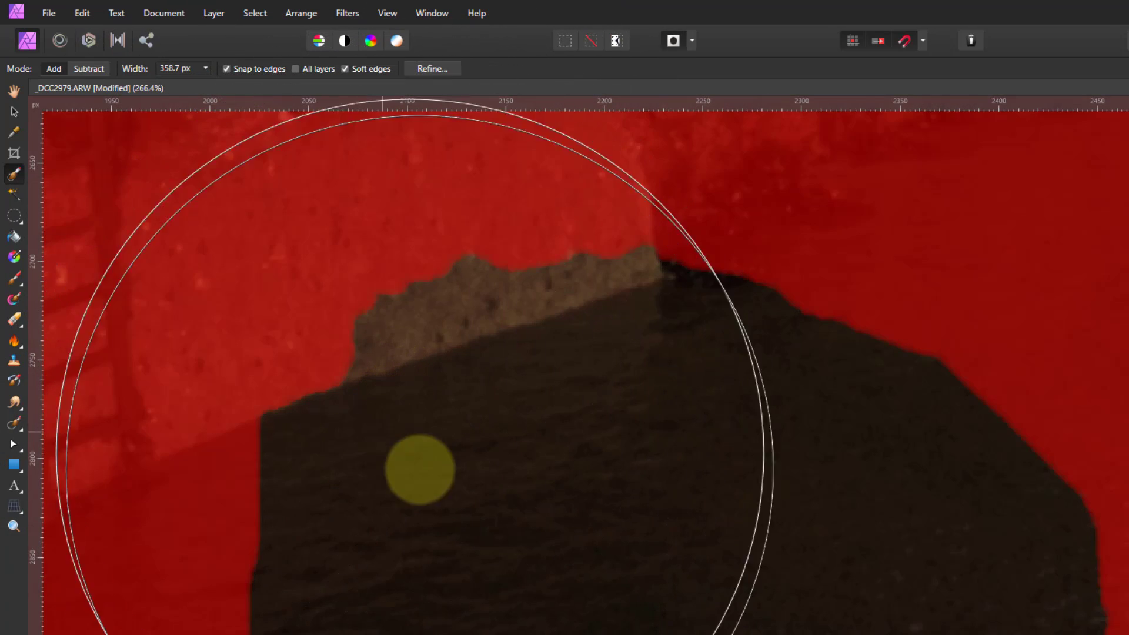
{"action": "scroll", "coordinate": [421, 471], "scroll_direction": "up", "scroll_amount": 5}
{"action": "scroll", "coordinate": [162, 265], "scroll_direction": "up", "scroll_amount": 1}
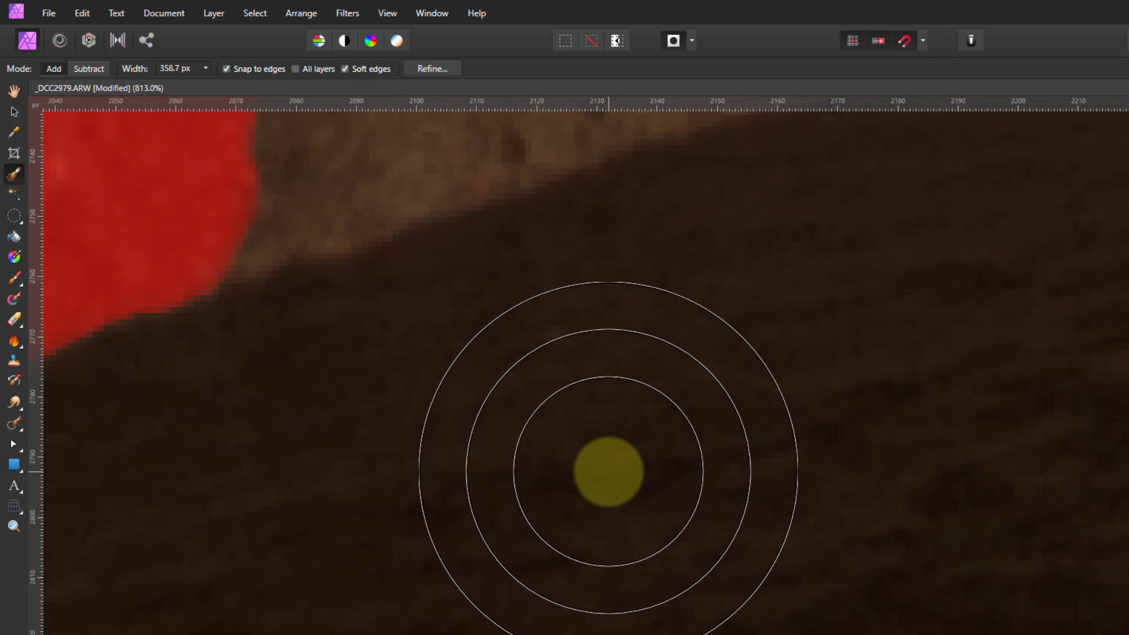
{"action": "key", "text": "ctrl+0"}
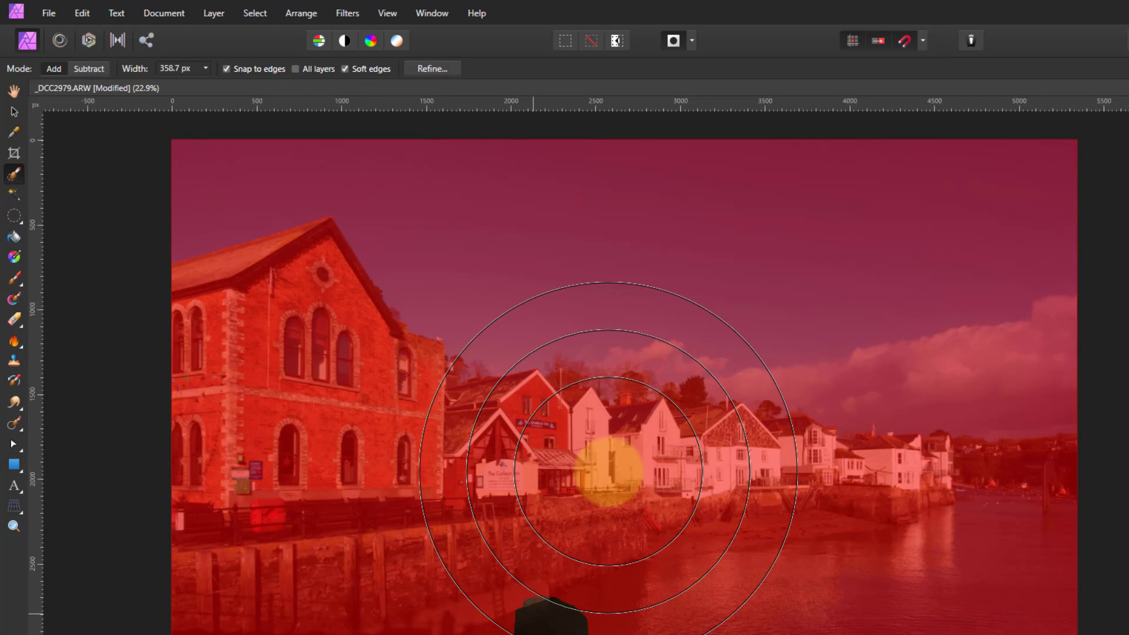
{"action": "key", "text": "q"}
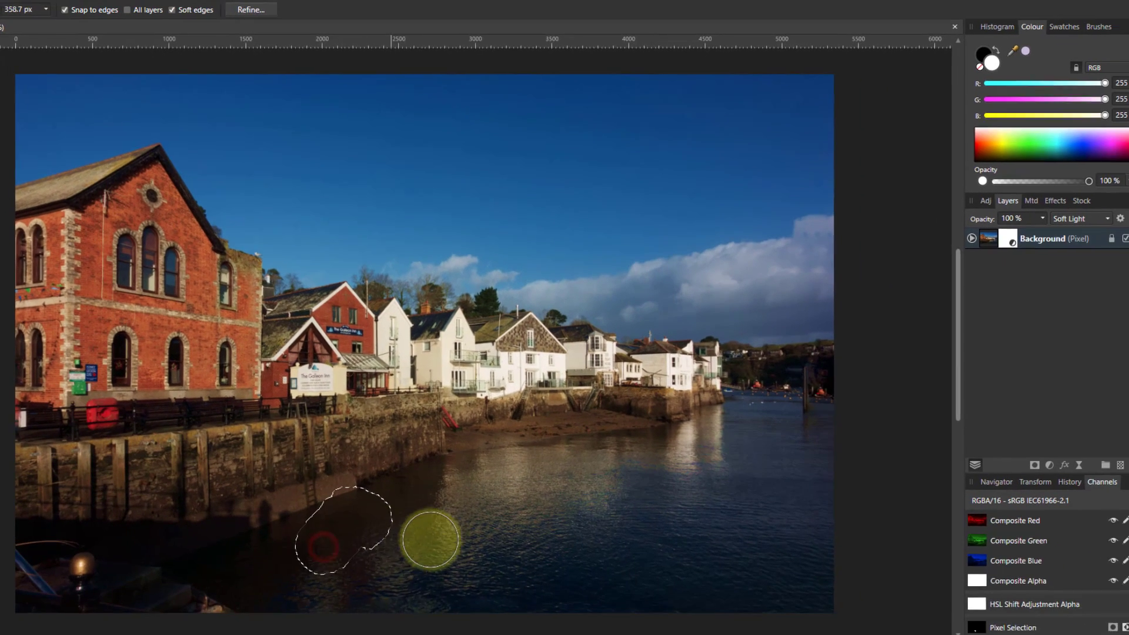
Step: Extend the water selection from the quay to the right-hand shoreline, excluding the distant houses
{"action": "mouse_move", "coordinate": [430, 540]}
{"action": "left_mouse_down"}
{"action": "mouse_move", "coordinate": [492, 572]}
{"action": "mouse_move", "coordinate": [430, 546]}
{"action": "mouse_move", "coordinate": [443, 488]}
{"action": "mouse_move", "coordinate": [671, 443]}
{"action": "mouse_move", "coordinate": [683, 454]}
{"action": "mouse_move", "coordinate": [752, 425]}
{"action": "mouse_move", "coordinate": [736, 421]}
{"action": "mouse_move", "coordinate": [741, 442]}
{"action": "mouse_move", "coordinate": [754, 418]}
{"action": "mouse_move", "coordinate": [790, 427]}
{"action": "mouse_move", "coordinate": [807, 530]}
{"action": "mouse_move", "coordinate": [743, 582]}
{"action": "mouse_move", "coordinate": [317, 571]}
{"action": "mouse_move", "coordinate": [282, 547]}
{"action": "mouse_move", "coordinate": [355, 526]}
{"action": "mouse_move", "coordinate": [406, 494]}
{"action": "mouse_move", "coordinate": [561, 467]}
{"action": "left_mouse_up"}
{"action": "left_click", "coordinate": [978, 234]}
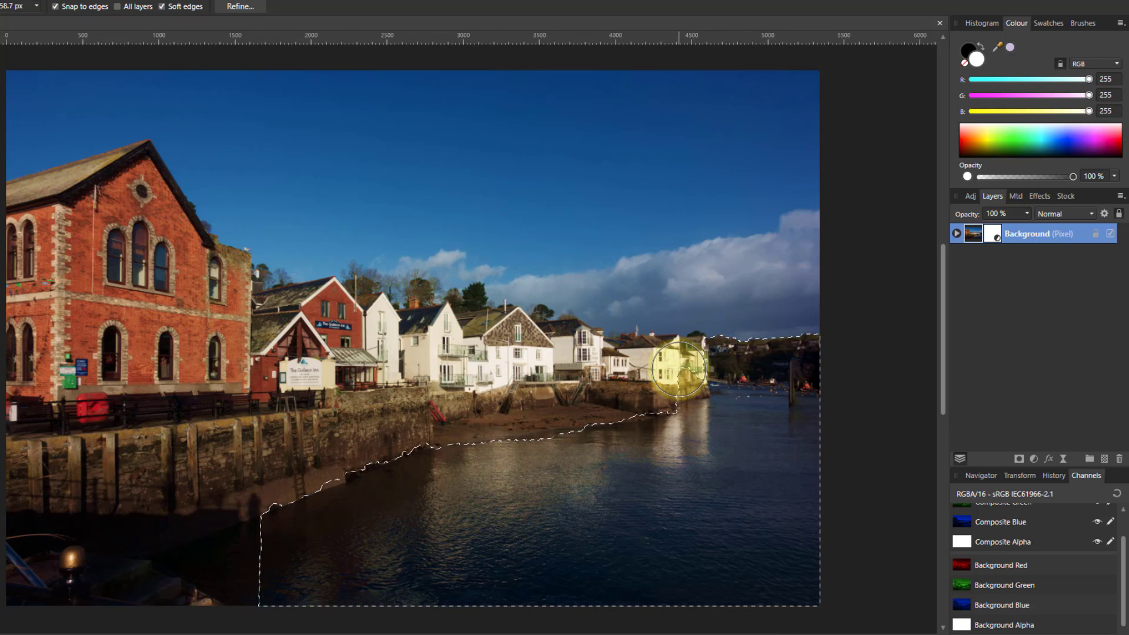
{"action": "mouse_move", "coordinate": [645, 360]}
{"action": "left_mouse_down"}
{"action": "mouse_move", "coordinate": [685, 370]}
{"action": "mouse_move", "coordinate": [710, 336]}
{"action": "mouse_move", "coordinate": [820, 335]}
{"action": "left_mouse_up"}
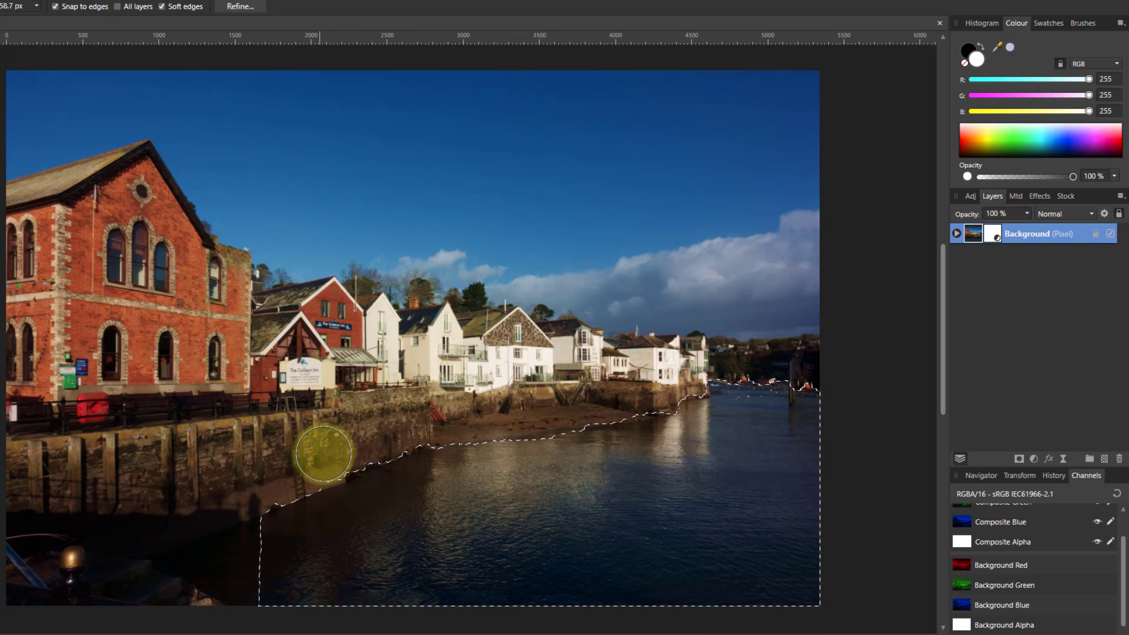
{"action": "left_click", "coordinate": [318, 456]}
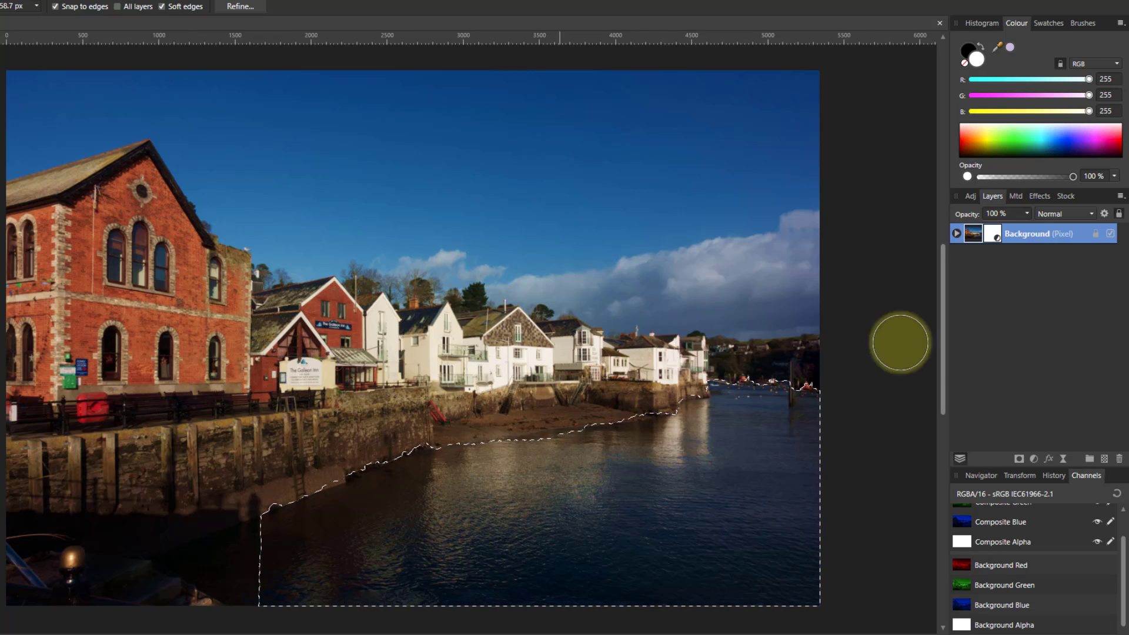
Step: Save the water selection as a spare channel and load it as the HSL Shift adjustment's mask
{"action": "left_click", "coordinate": [960, 234]}
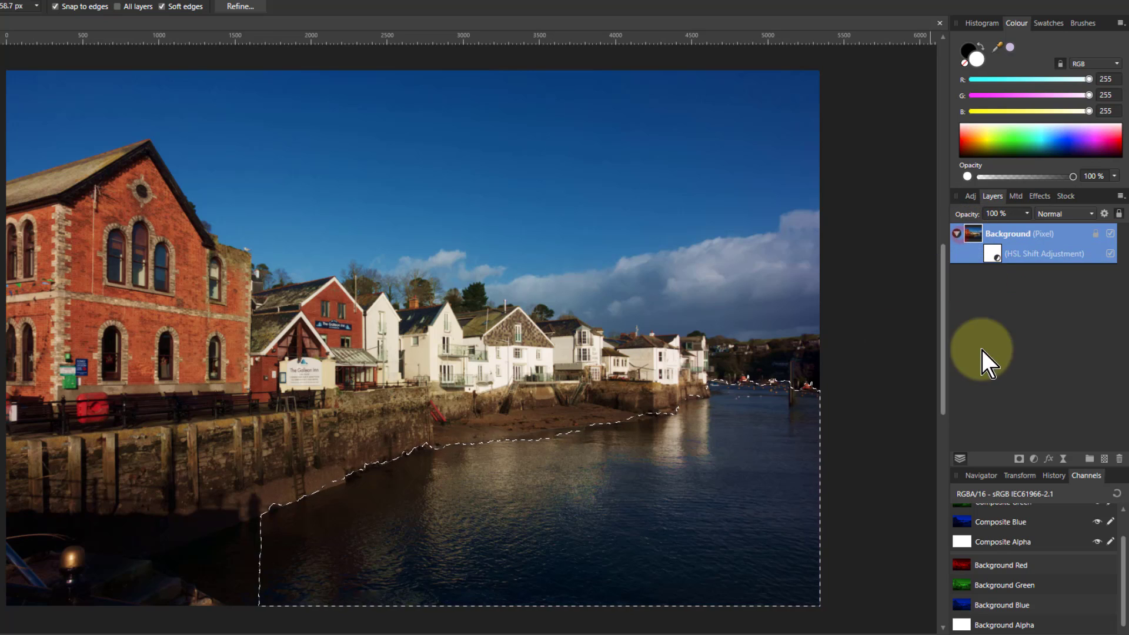
{"action": "left_click", "coordinate": [994, 252]}
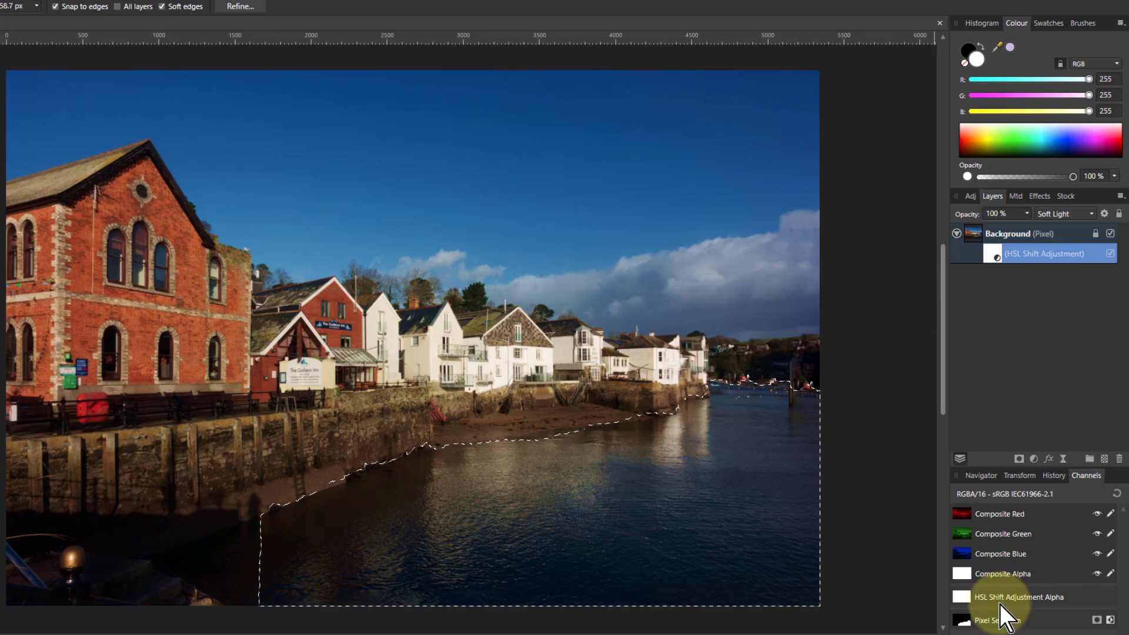
{"action": "right_click", "coordinate": [961, 625]}
{"action": "left_click", "coordinate": [885, 604]}
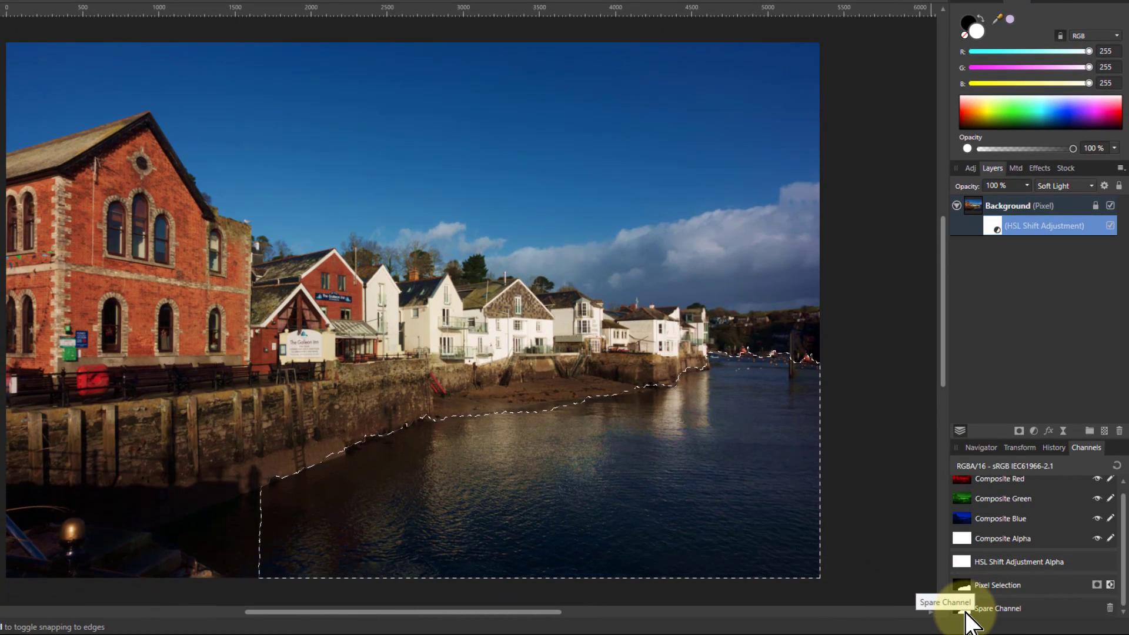
{"action": "key", "text": "ctrl+d"}
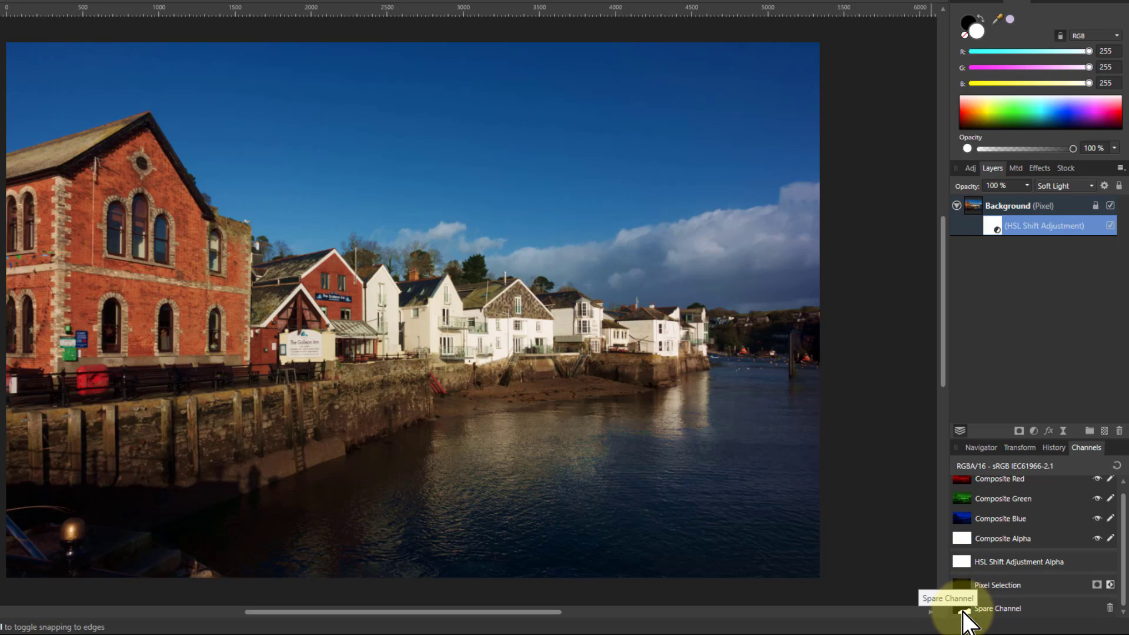
{"action": "right_click", "coordinate": [964, 612]}
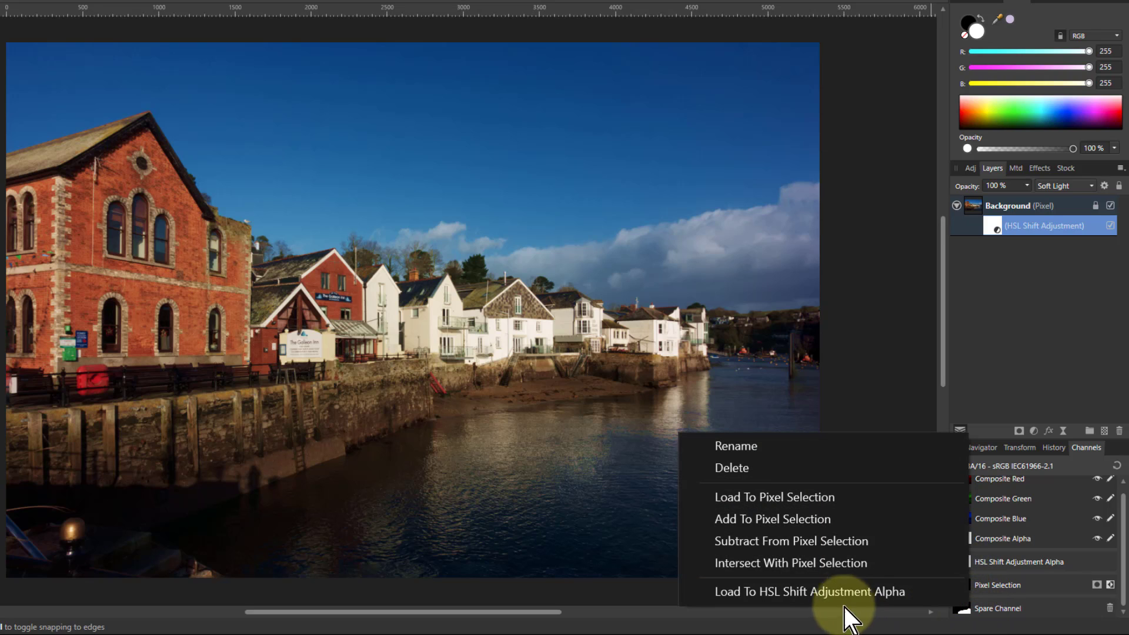
{"action": "left_click", "coordinate": [826, 592]}
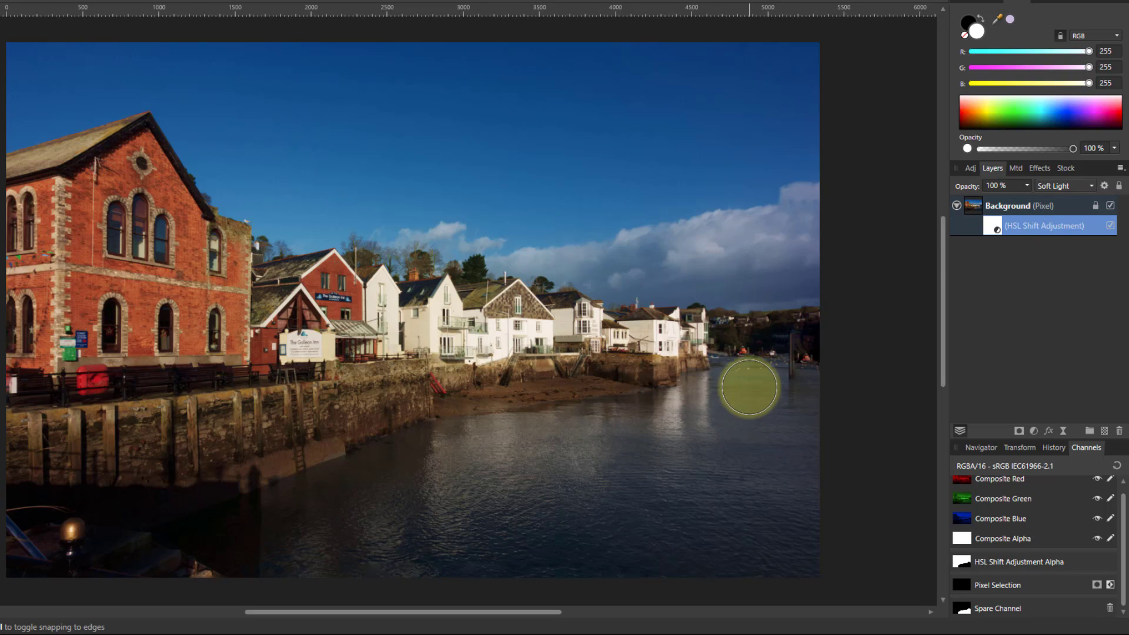
Step: Add a Live Denoise filter to the photo layer with Luminance set to 9%
{"action": "left_click", "coordinate": [971, 211]}
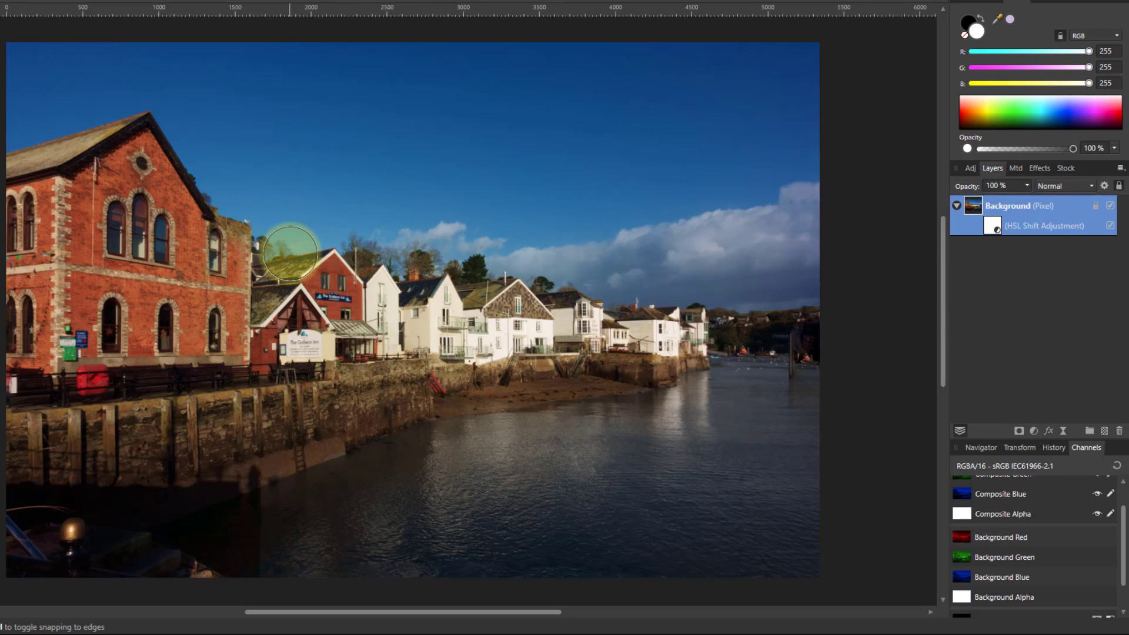
{"action": "scroll", "coordinate": [336, 246], "scroll_direction": "up", "scroll_amount": 4}
{"action": "scroll", "coordinate": [335, 246], "scroll_direction": "up", "scroll_amount": 7}
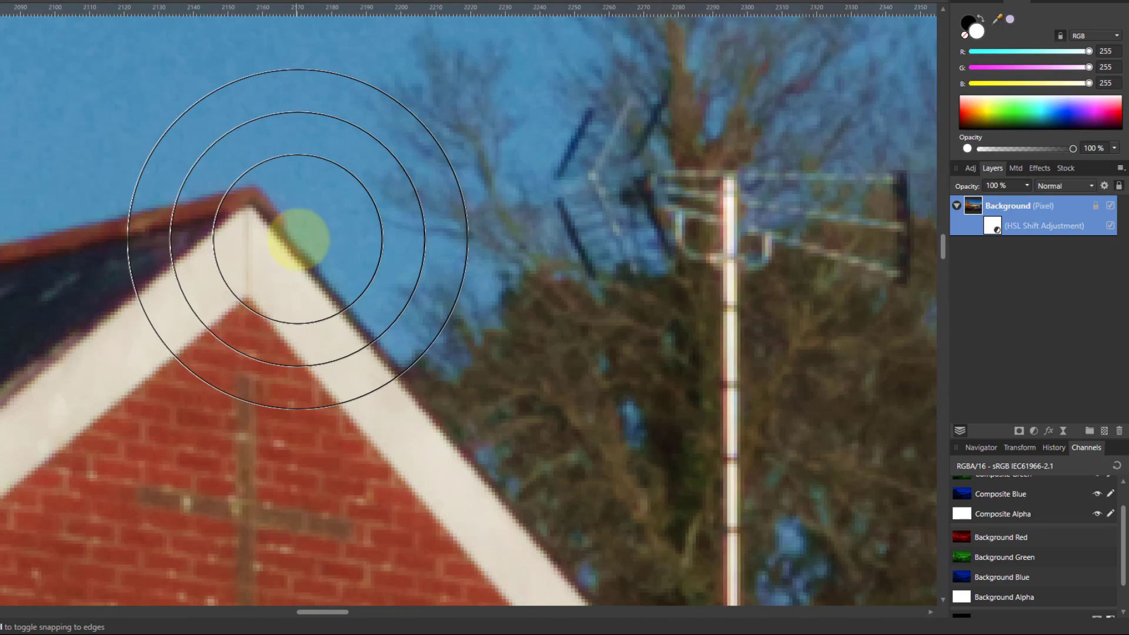
{"action": "scroll", "coordinate": [297, 241], "scroll_direction": "up", "scroll_amount": 2}
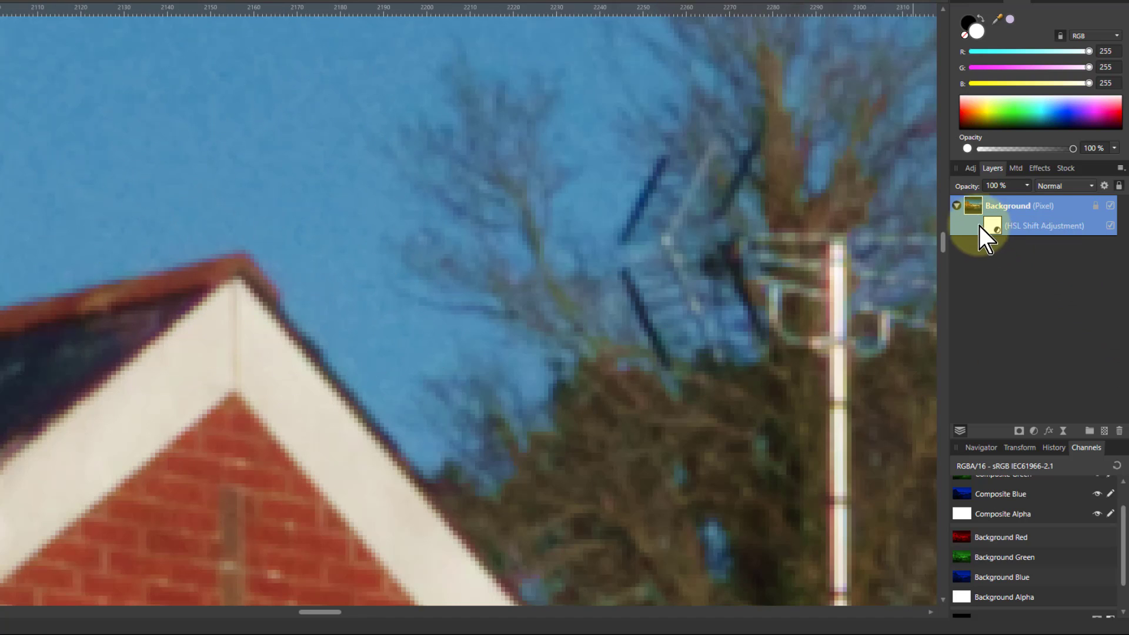
{"action": "left_click", "coordinate": [1063, 436]}
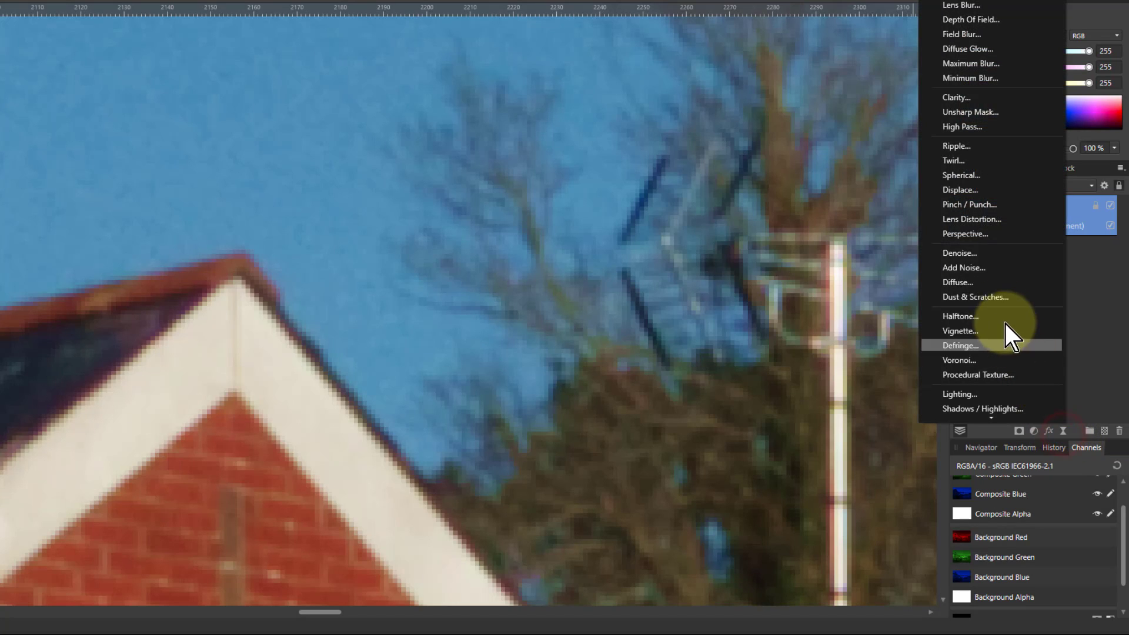
{"action": "left_click", "coordinate": [963, 254]}
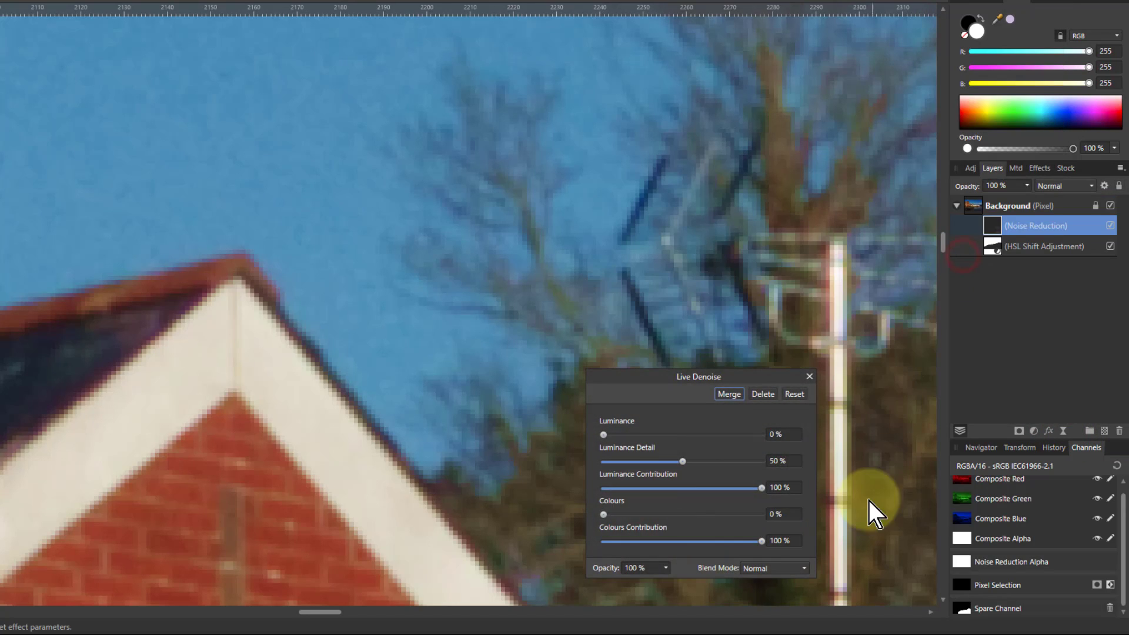
{"action": "left_click_drag", "start_coordinate": [605, 437], "coordinate": [607, 438]}
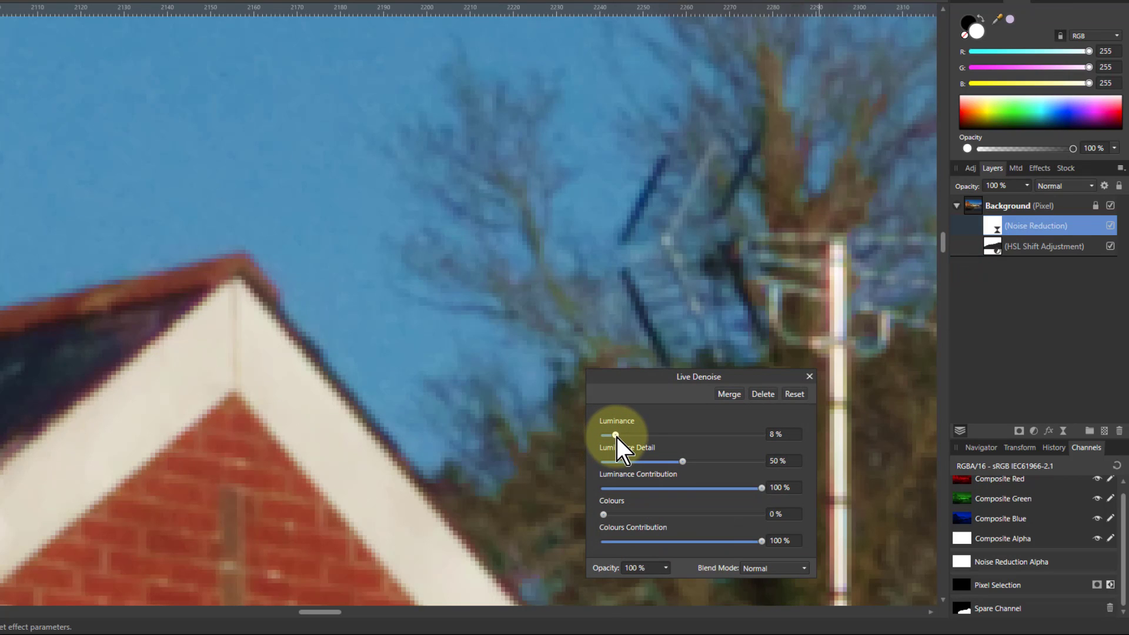
{"action": "left_click_drag", "start_coordinate": [619, 439], "coordinate": [618, 438]}
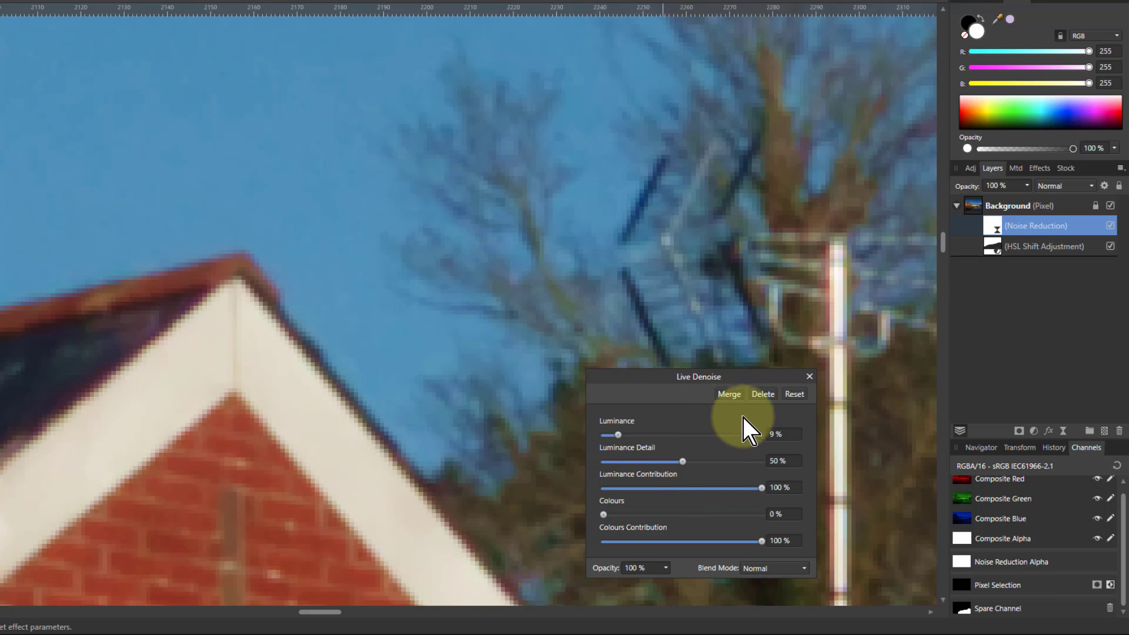
{"action": "left_click", "coordinate": [810, 376]}
{"action": "left_click", "coordinate": [979, 205]}
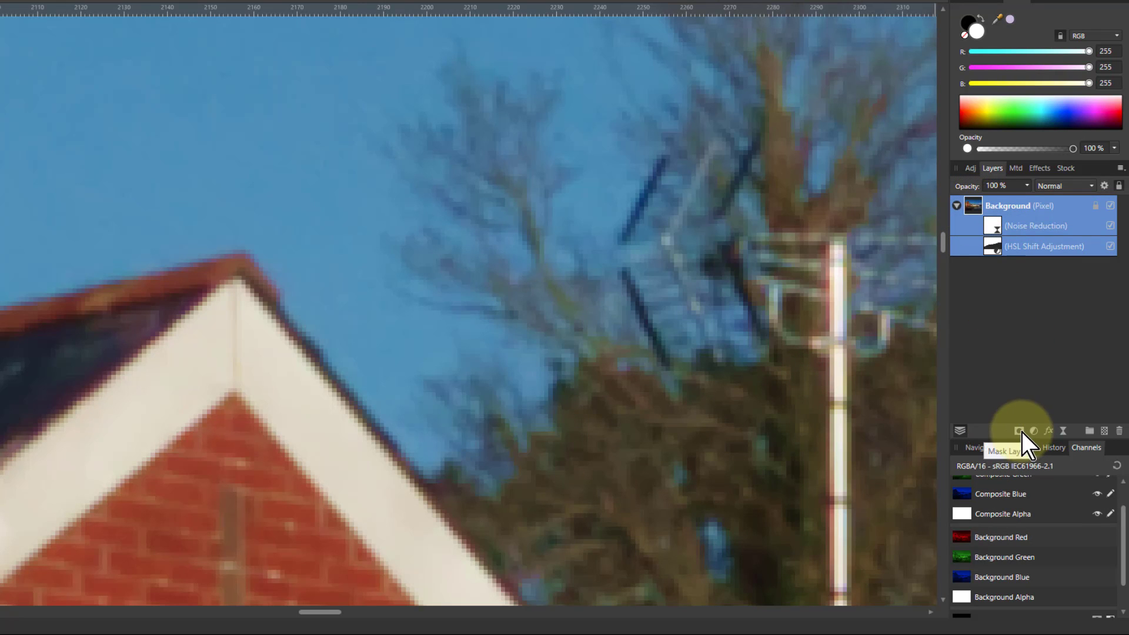
{"action": "left_click", "coordinate": [1068, 430]}
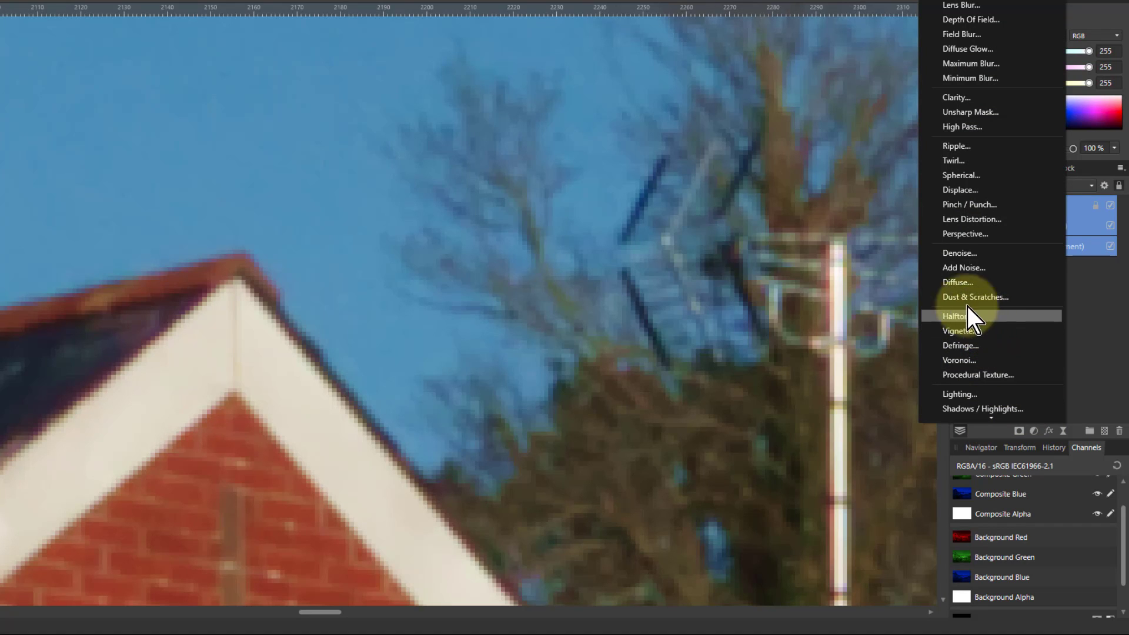
Step: Add a Live Unsharp Mask with radius 1 px, factor 1.009 and threshold 7%
{"action": "left_click", "coordinate": [953, 113]}
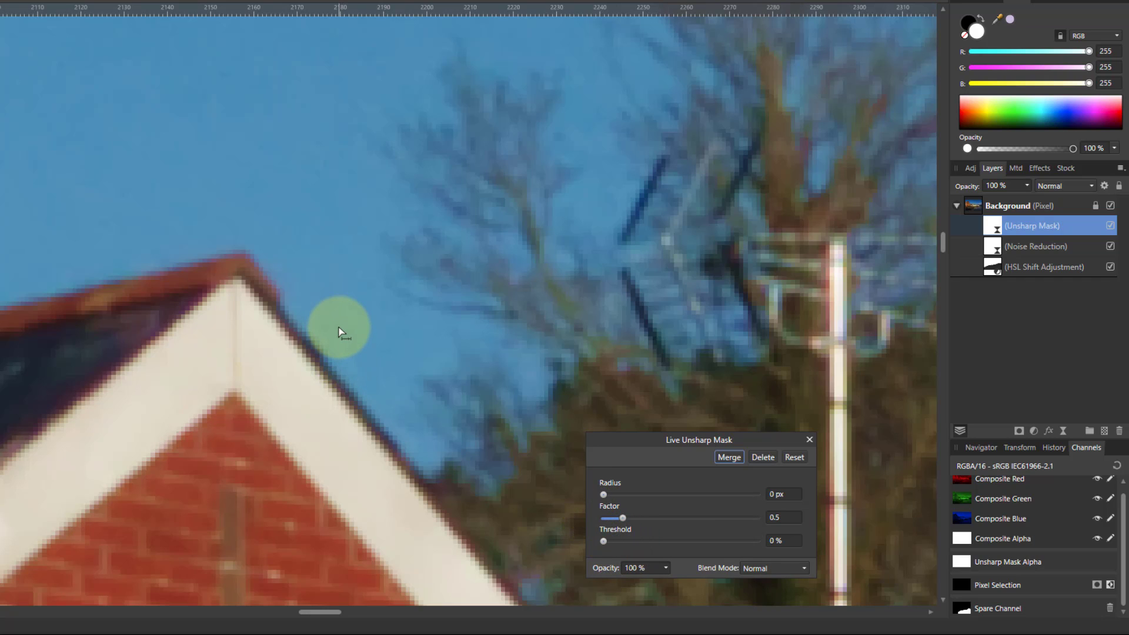
{"action": "scroll", "coordinate": [340, 328], "scroll_direction": "up", "scroll_amount": 2}
{"action": "scroll", "coordinate": [433, 270], "scroll_direction": "up", "scroll_amount": 1}
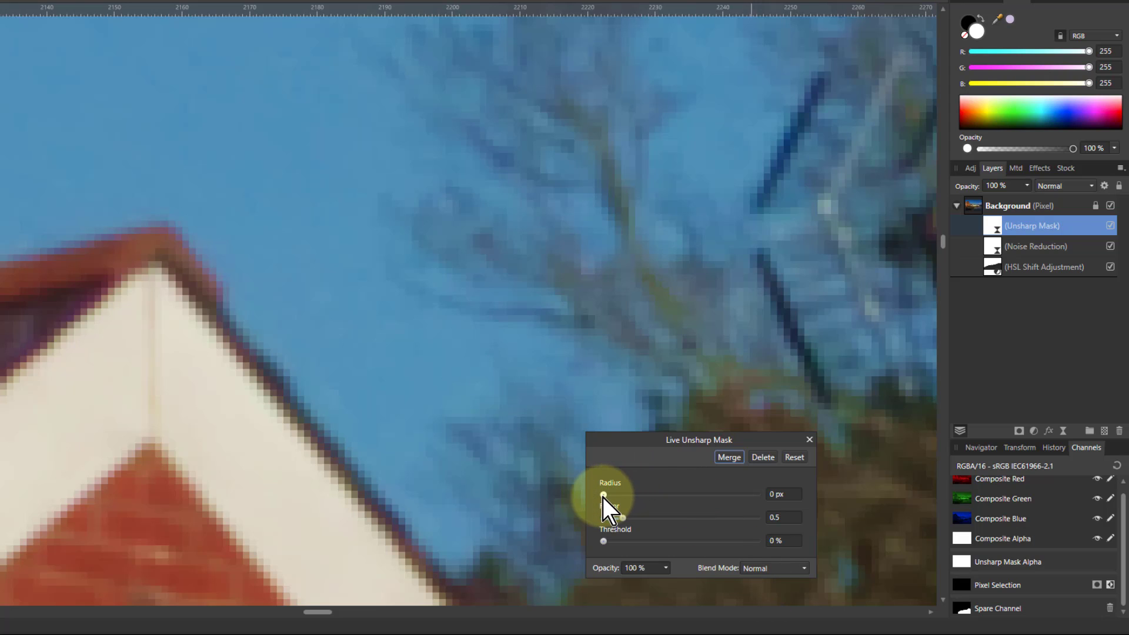
{"action": "left_click_drag", "start_coordinate": [603, 497], "coordinate": [609, 498]}
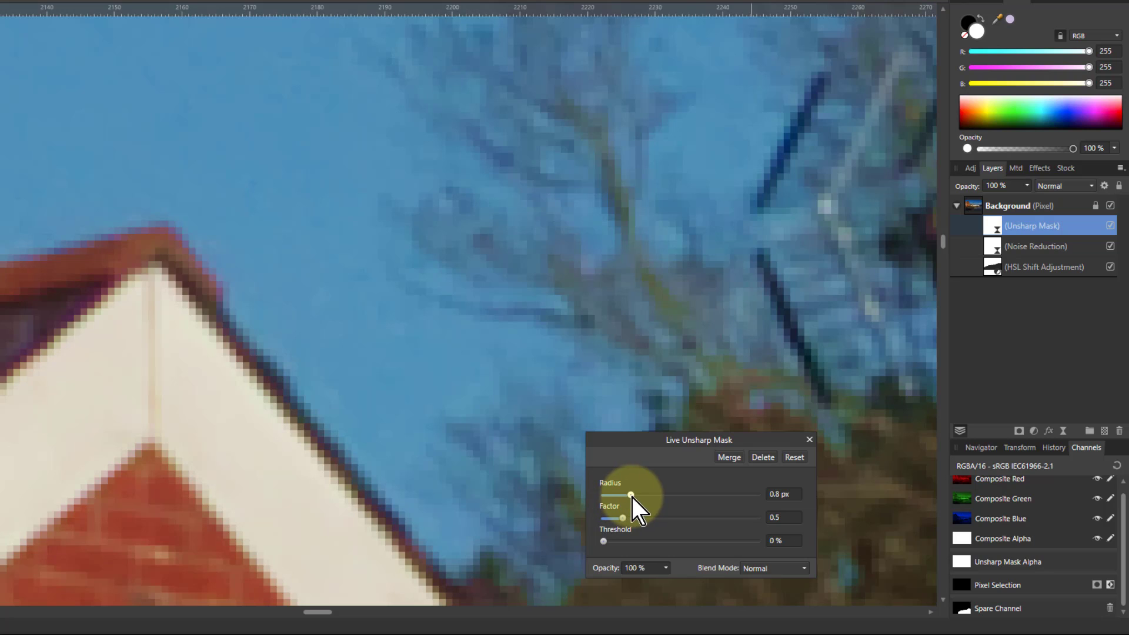
{"action": "left_click_drag", "start_coordinate": [636, 497], "coordinate": [637, 497]}
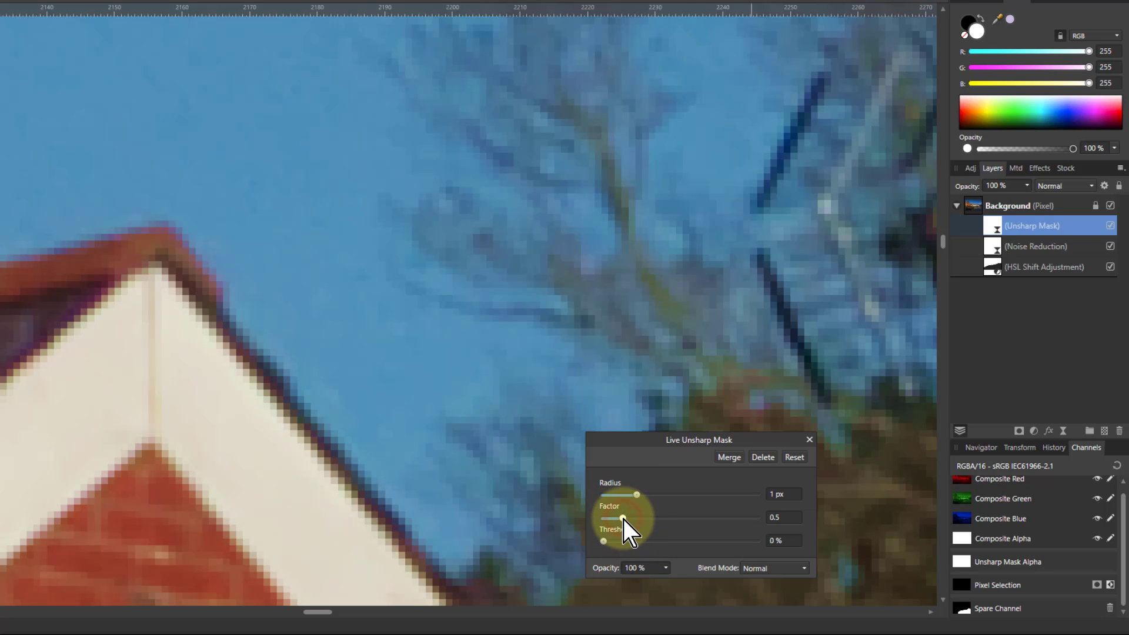
{"action": "mouse_move", "coordinate": [623, 519]}
{"action": "left_mouse_down"}
{"action": "mouse_move", "coordinate": [677, 518]}
{"action": "mouse_move", "coordinate": [640, 518]}
{"action": "left_mouse_up"}
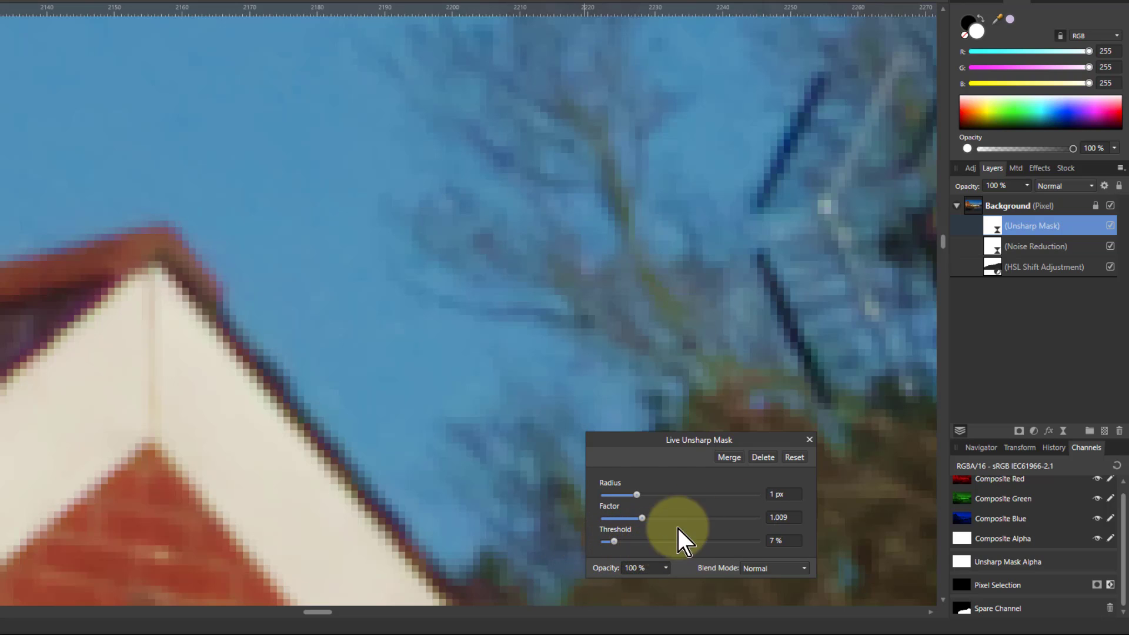
{"action": "left_click", "coordinate": [808, 440]}
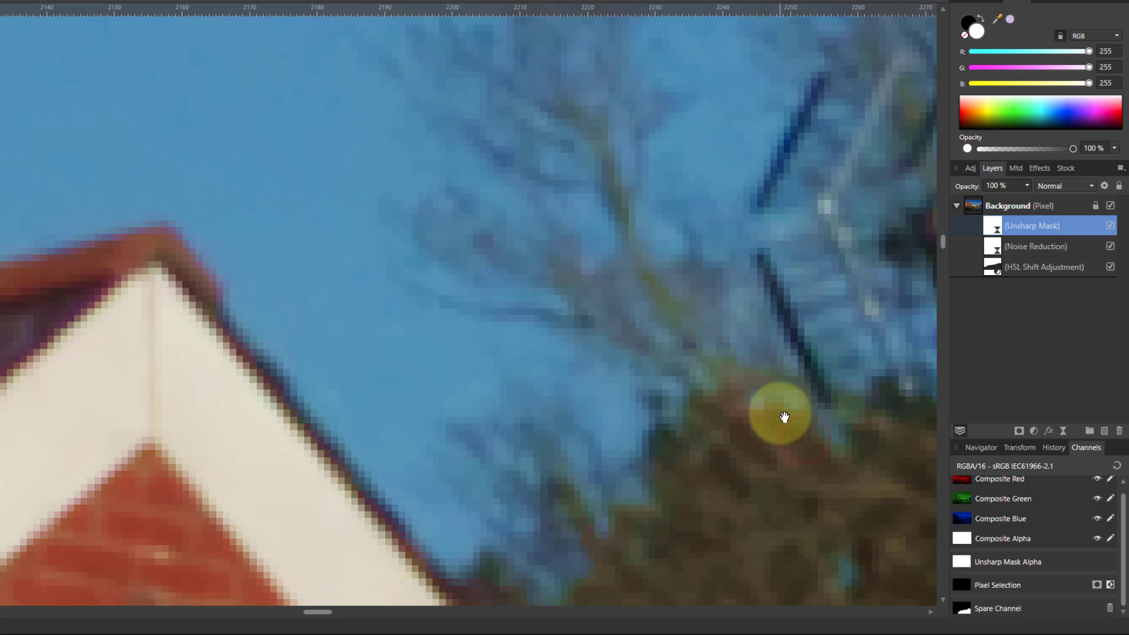
{"action": "key", "text": "ctrl+0"}
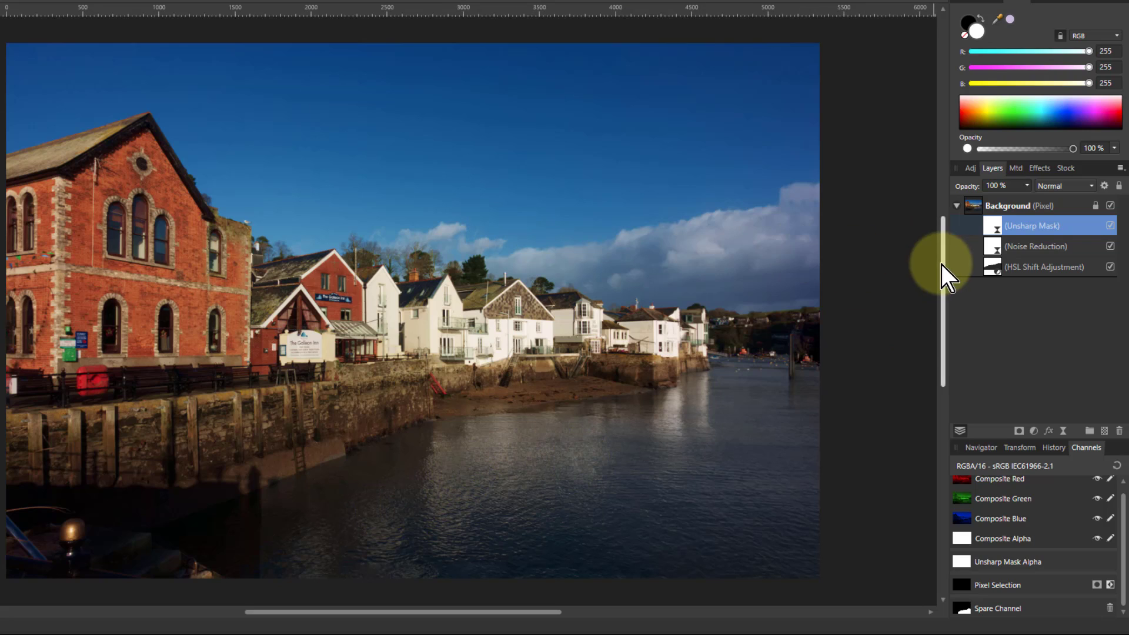
Step: Select the Background layer along with its HSL Shift, Denoise and Unsharp Mask children
{"action": "left_click", "coordinate": [971, 206]}
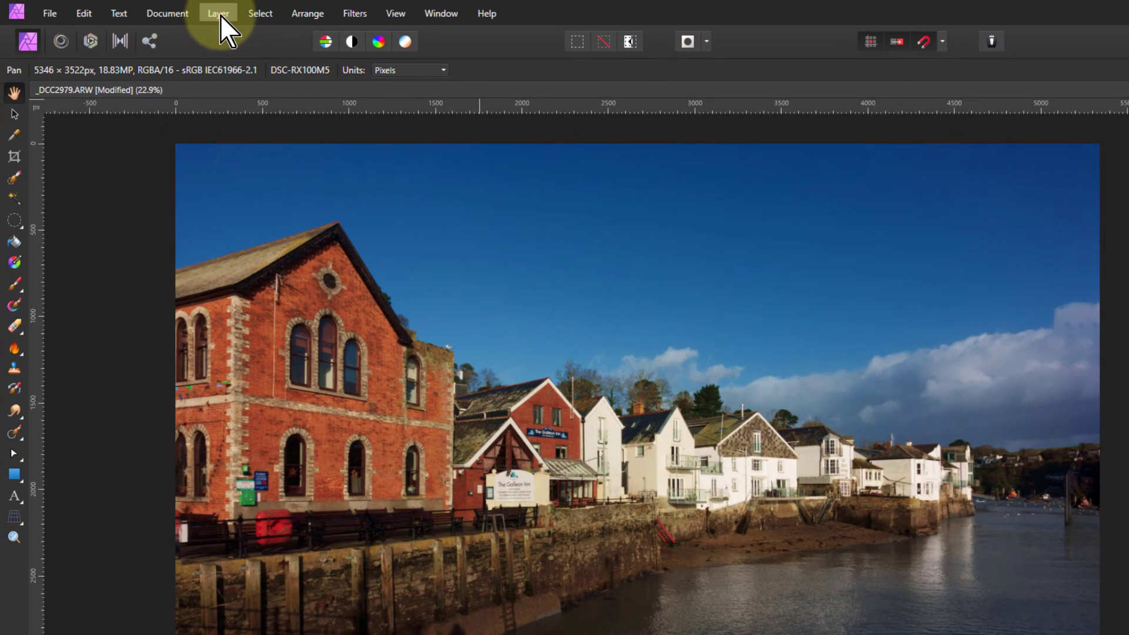
Step: Merge all visible layers into a new pixel layer and collapse the Background layer
{"action": "left_click", "coordinate": [218, 13]}
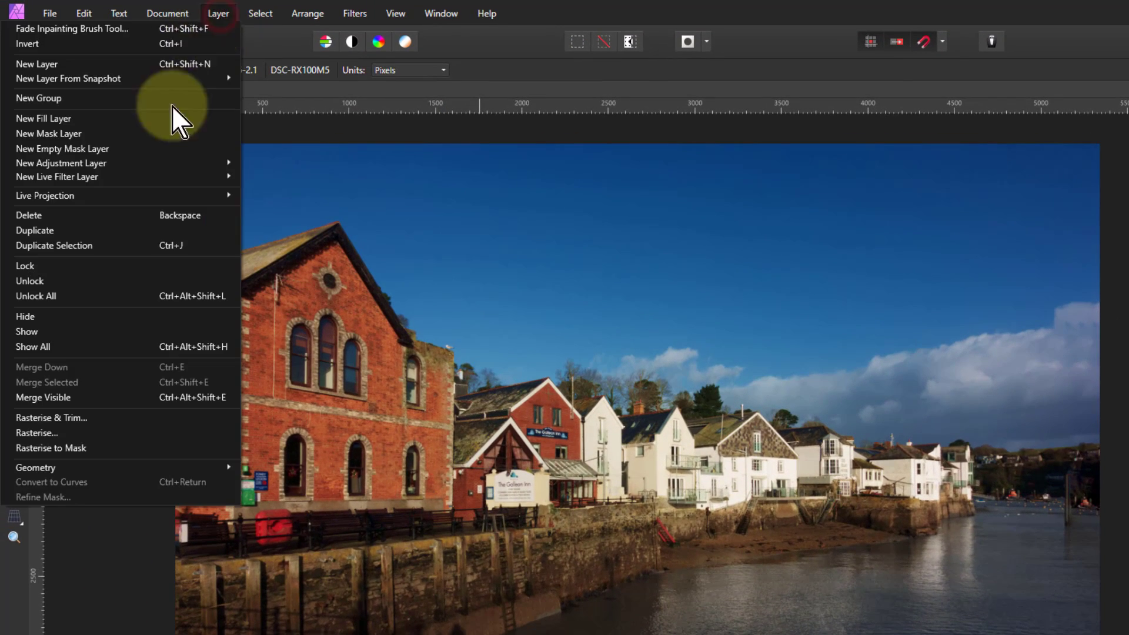
{"action": "left_click", "coordinate": [163, 395]}
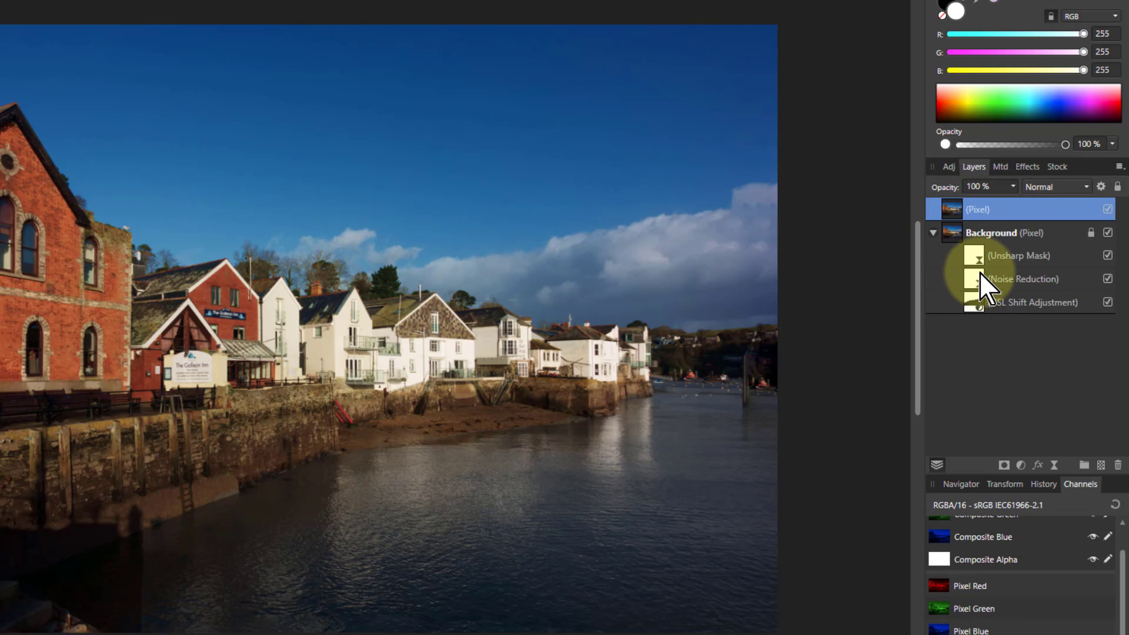
{"action": "left_click", "coordinate": [932, 235]}
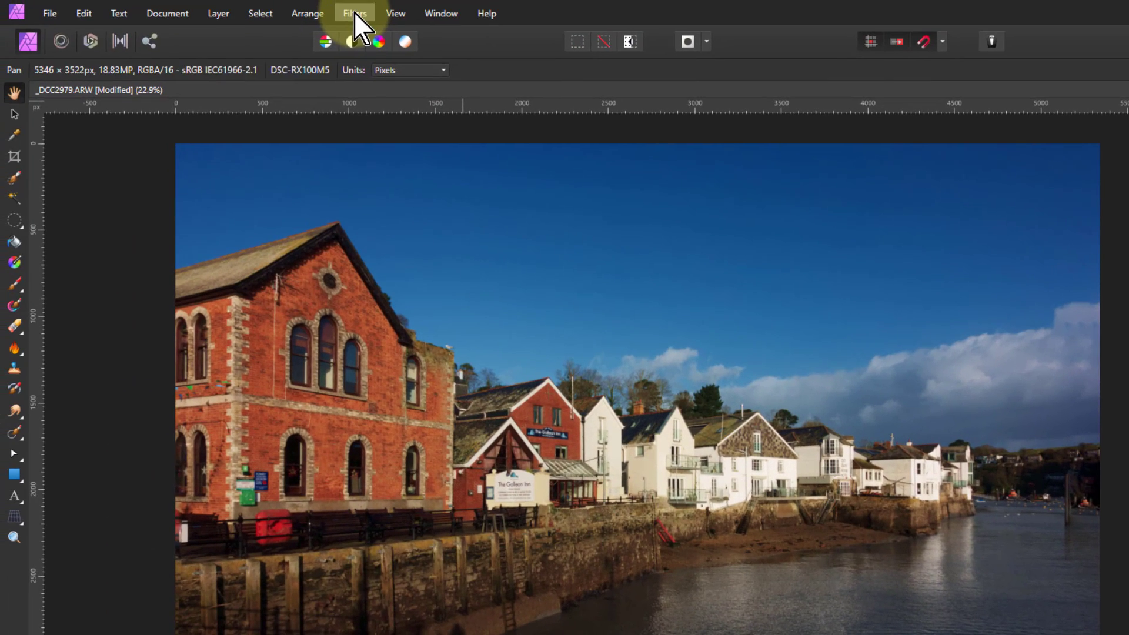
Step: Launch the Nik Collection's Color Efex Pro 4 plugin on the merged image
{"action": "left_click", "coordinate": [354, 12]}
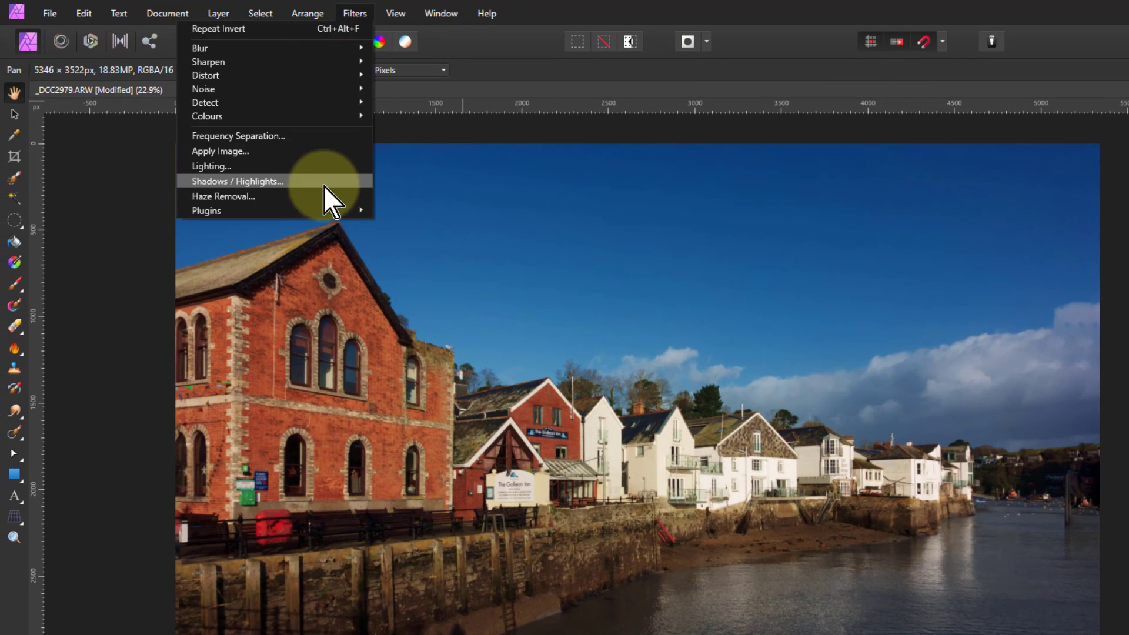
{"action": "left_click", "coordinate": [317, 210]}
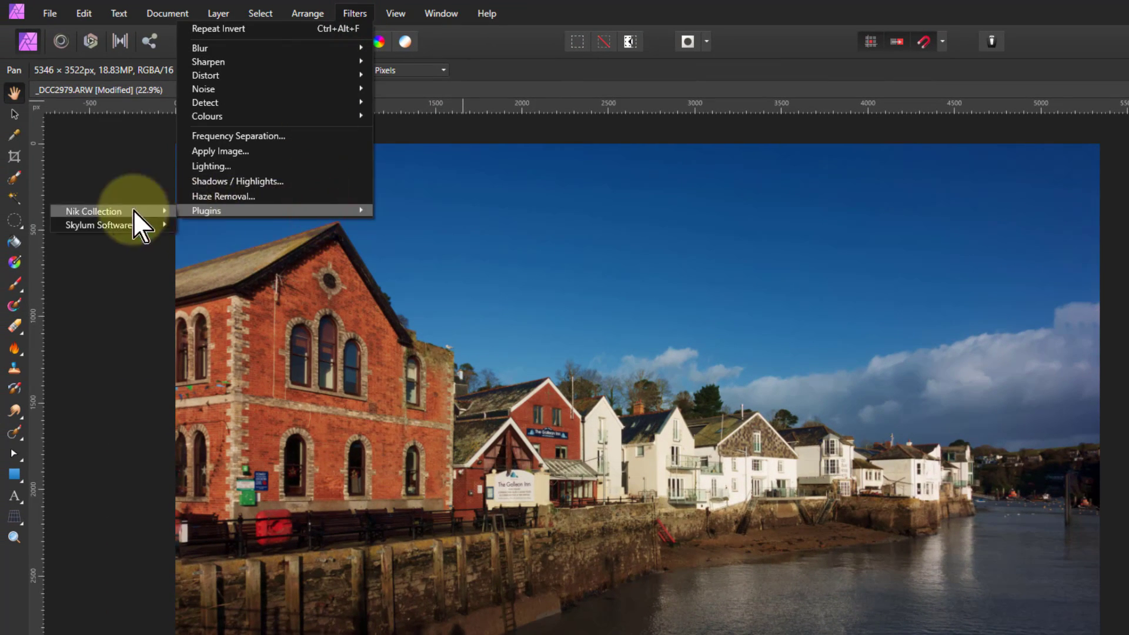
{"action": "mouse_move", "coordinate": [124, 209]}
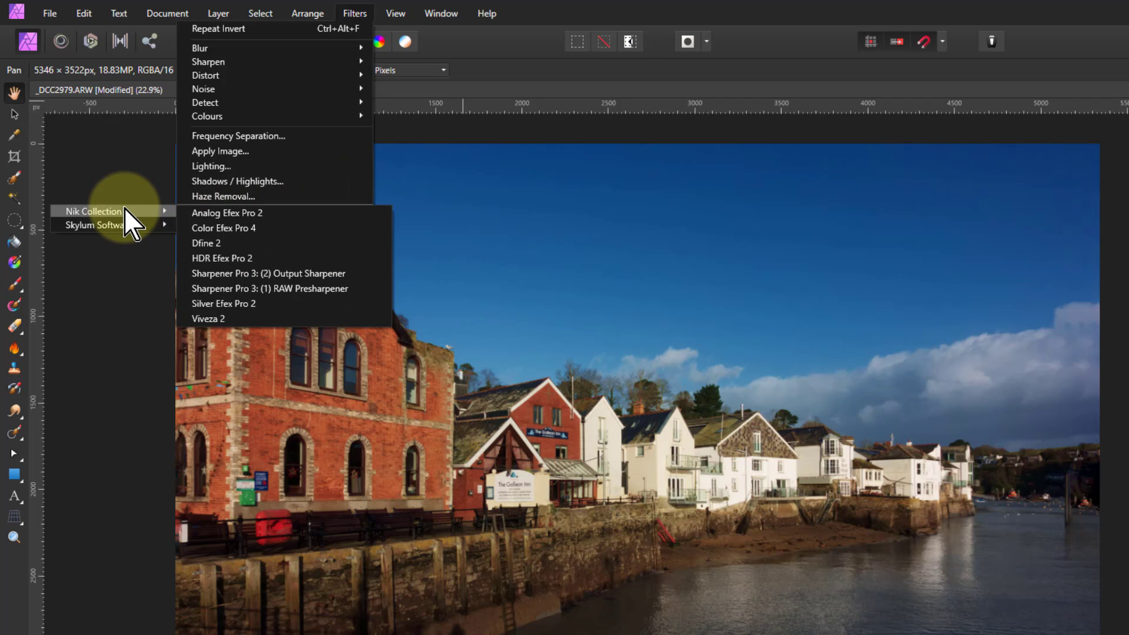
{"action": "left_click", "coordinate": [244, 229]}
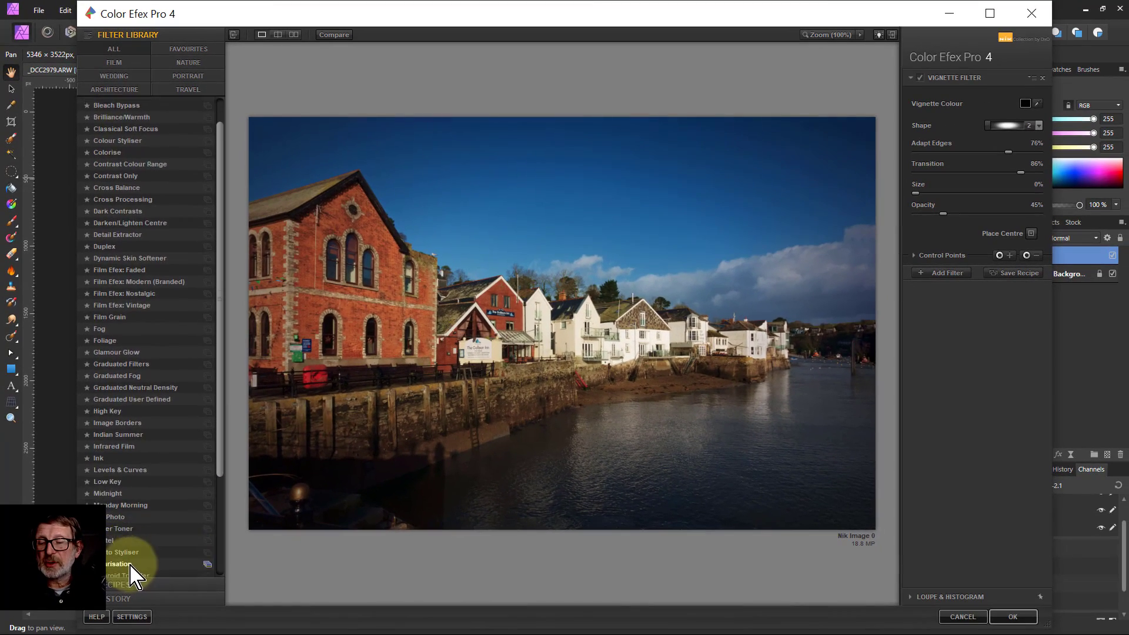
Step: Apply a Vignette Filter with shape 2, Adapt Edges 44% and opacity 20%, then return the image
{"action": "scroll", "coordinate": [156, 521], "scroll_direction": "down", "scroll_amount": 5}
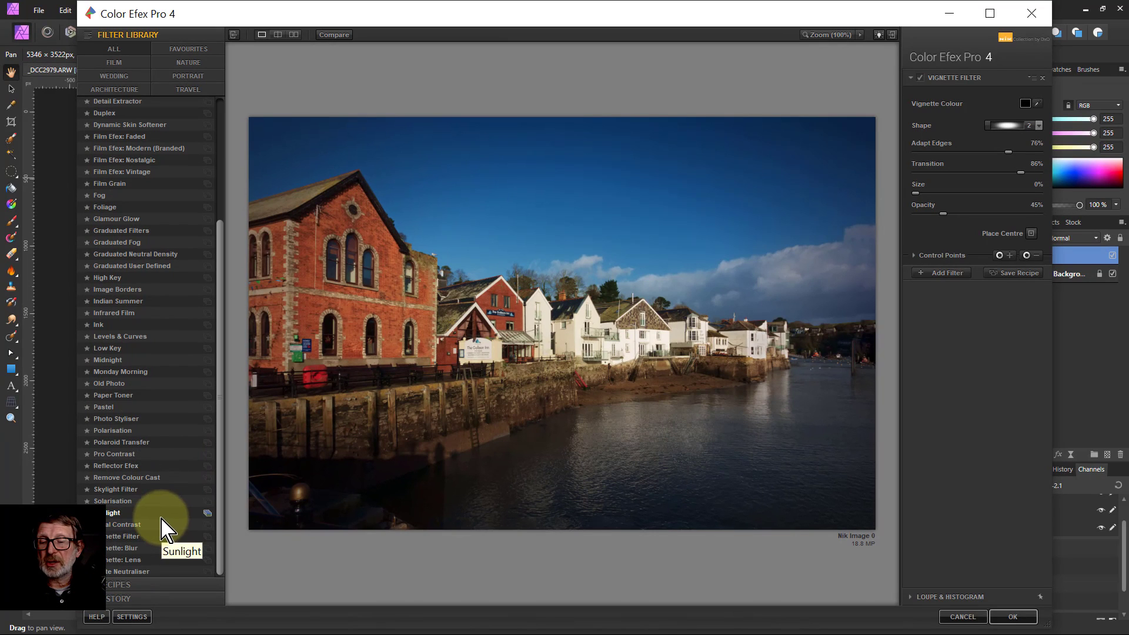
{"action": "left_click", "coordinate": [124, 536]}
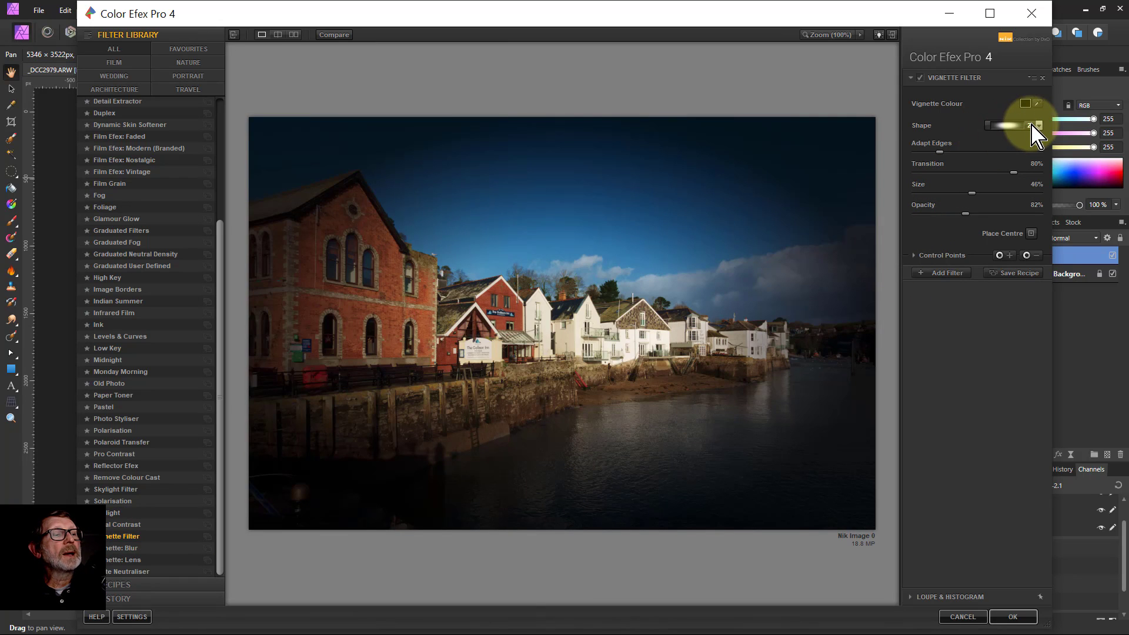
{"action": "left_click", "coordinate": [1033, 125]}
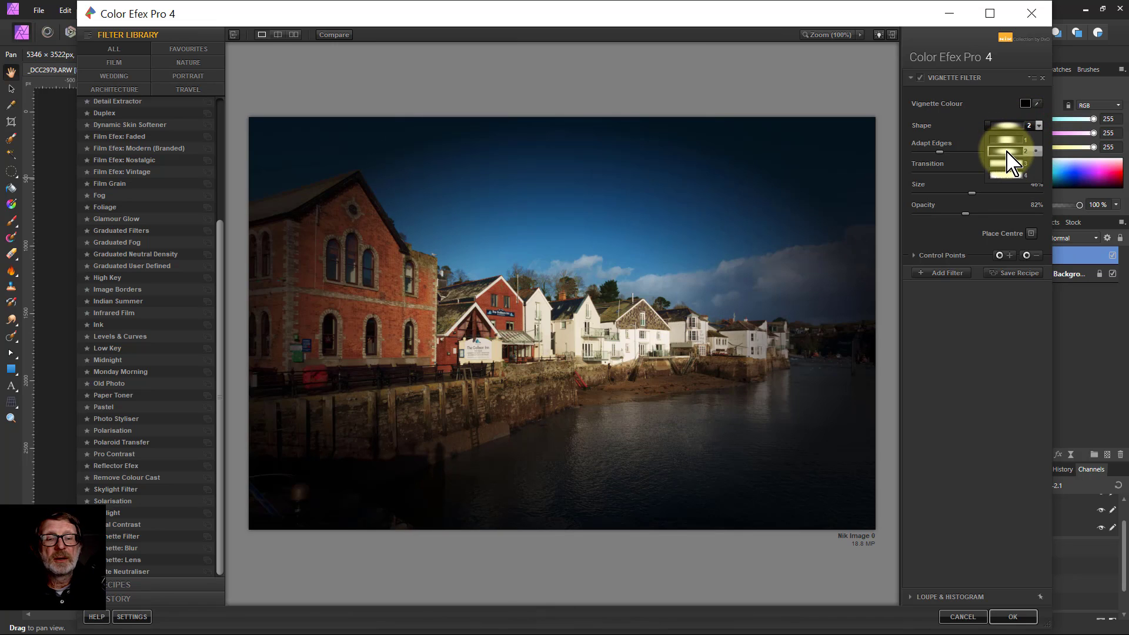
{"action": "left_click", "coordinate": [1007, 152]}
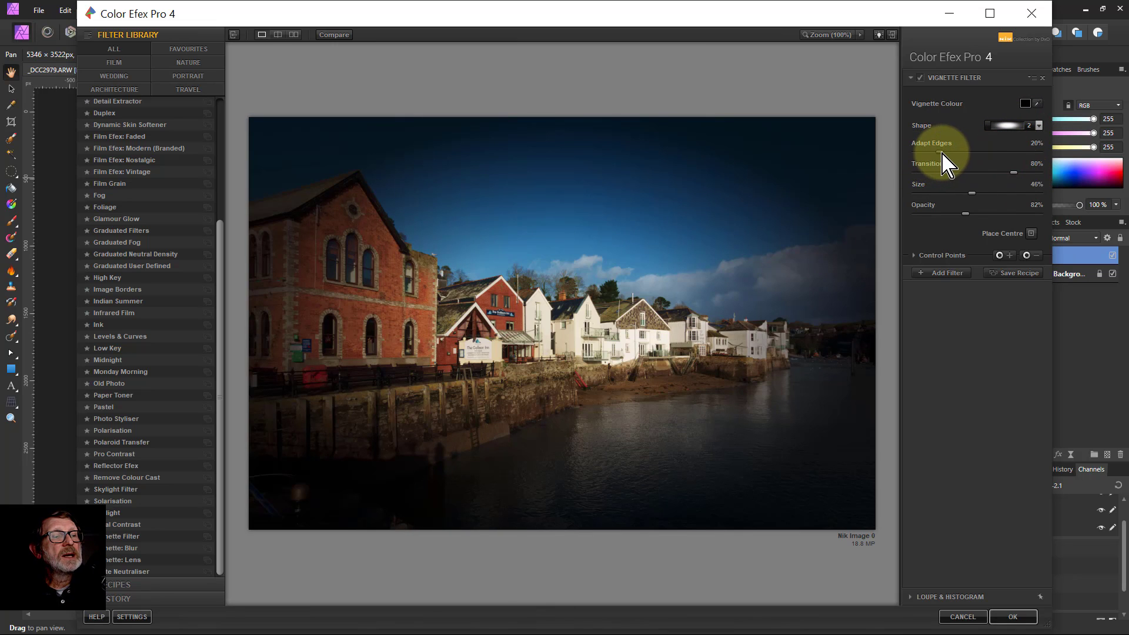
{"action": "left_click_drag", "start_coordinate": [942, 153], "coordinate": [910, 196]}
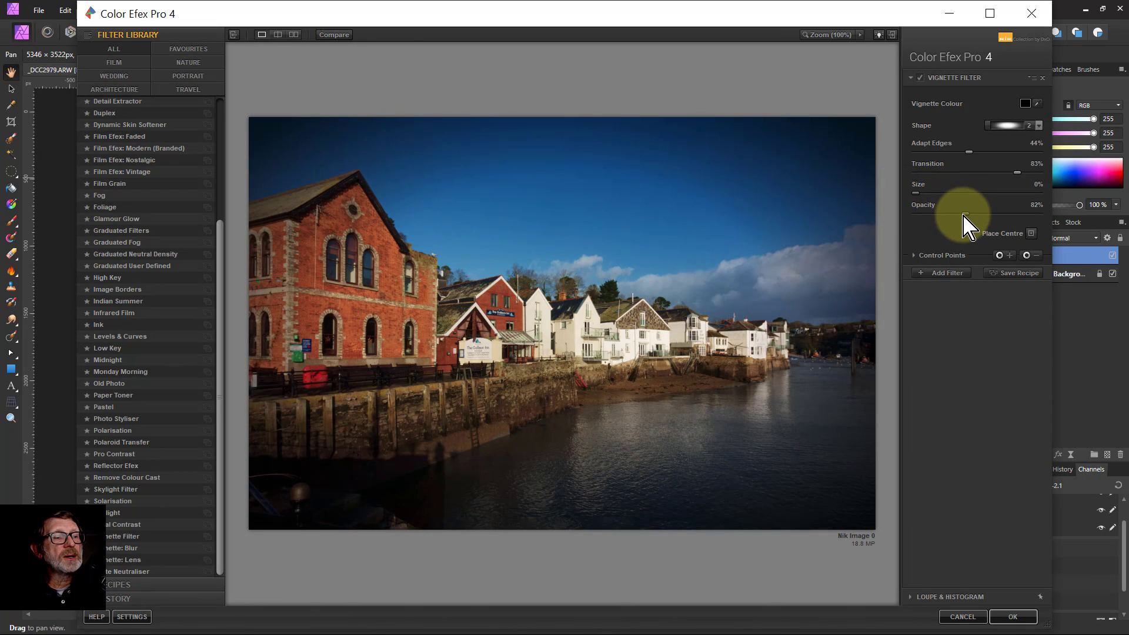
{"action": "left_click_drag", "start_coordinate": [964, 214], "coordinate": [926, 215]}
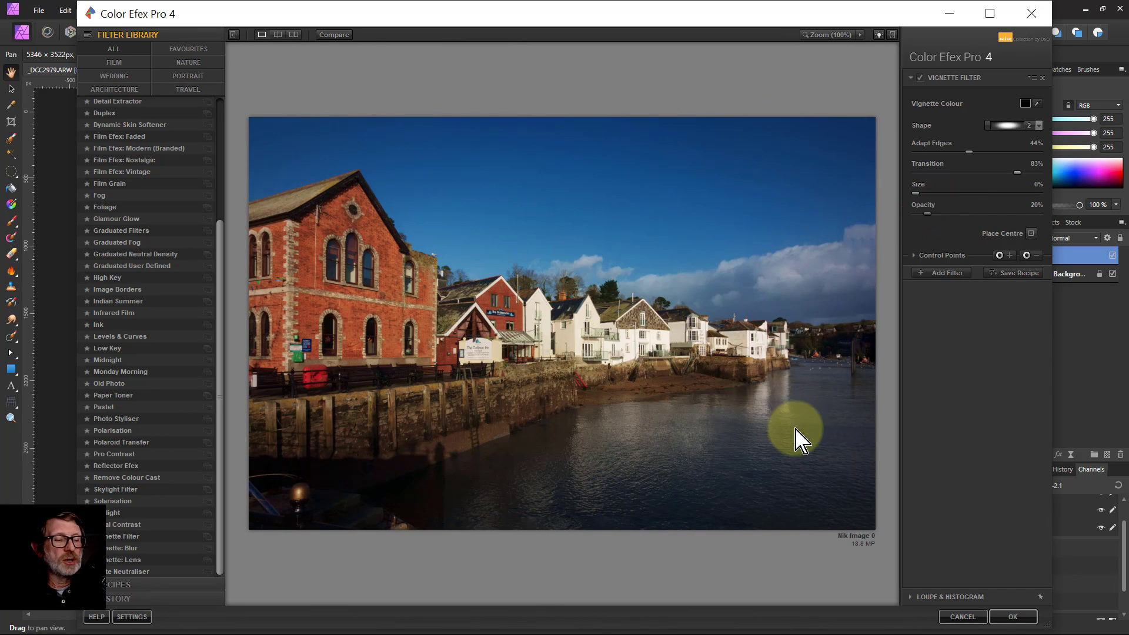
{"action": "left_click", "coordinate": [1009, 616]}
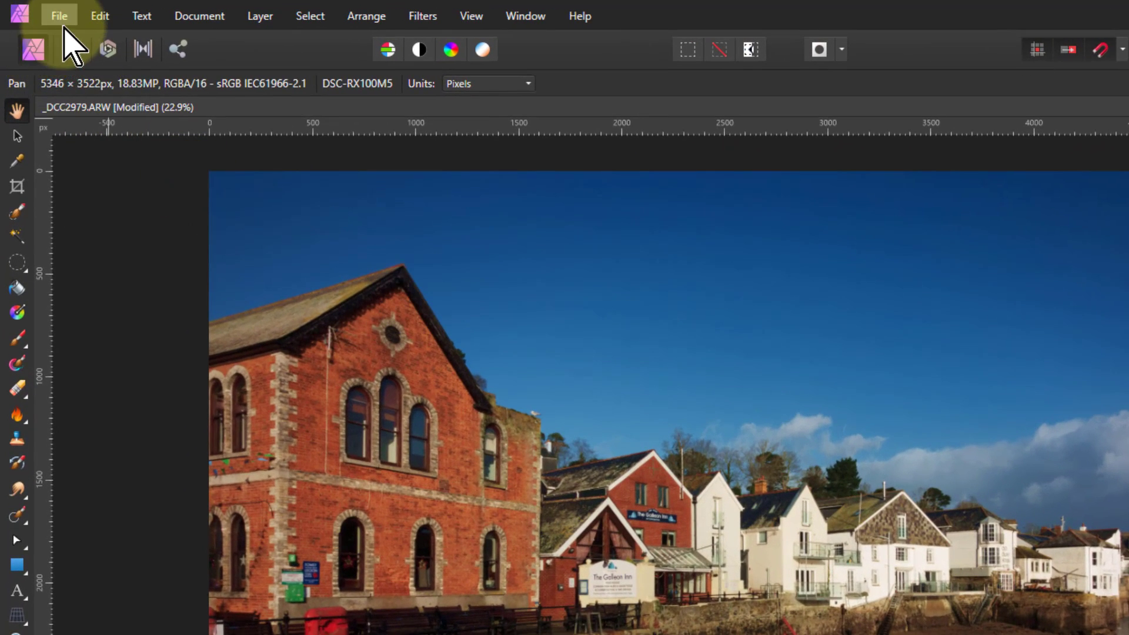
Step: Create a new A4 landscape document, 297 × 210 mm at 300 DPI
{"action": "left_click", "coordinate": [61, 18]}
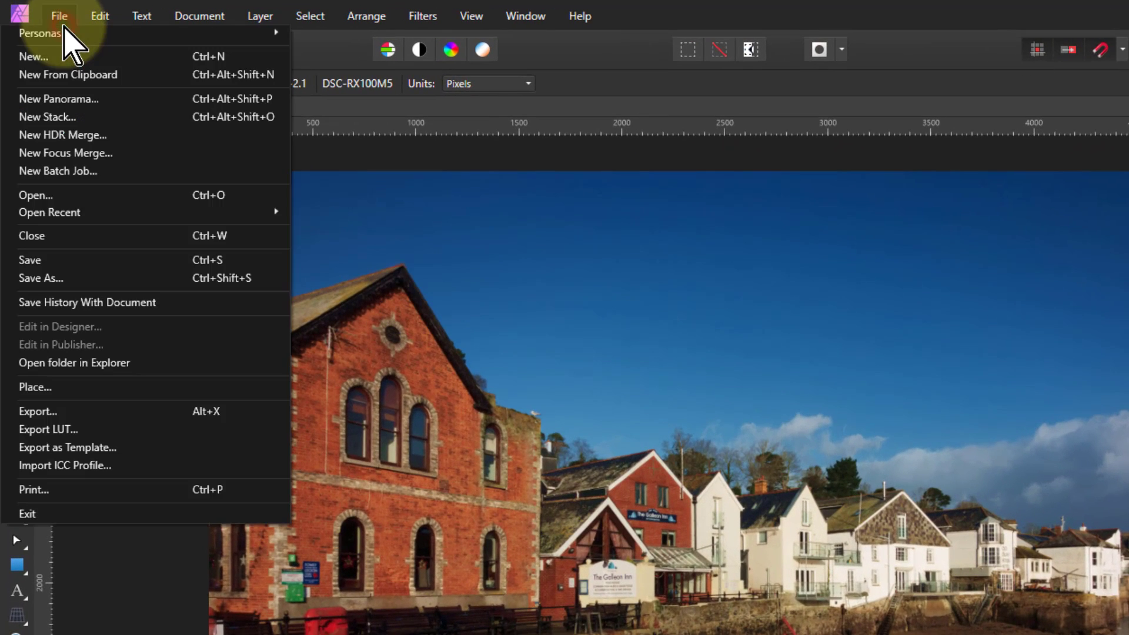
{"action": "left_click", "coordinate": [47, 59]}
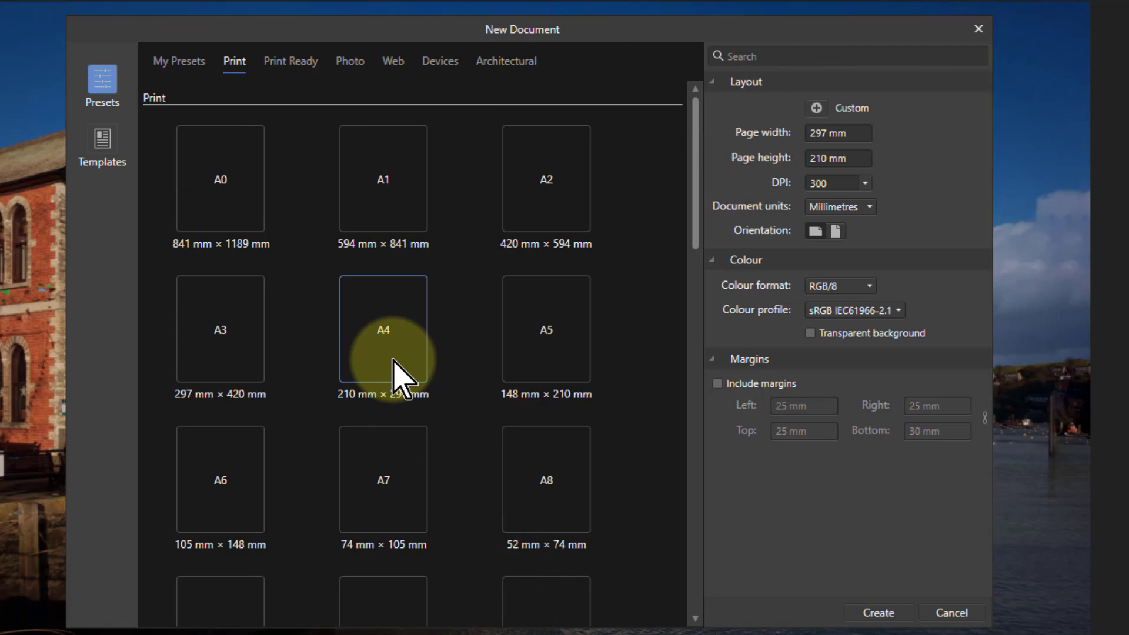
{"action": "left_click", "coordinate": [384, 332]}
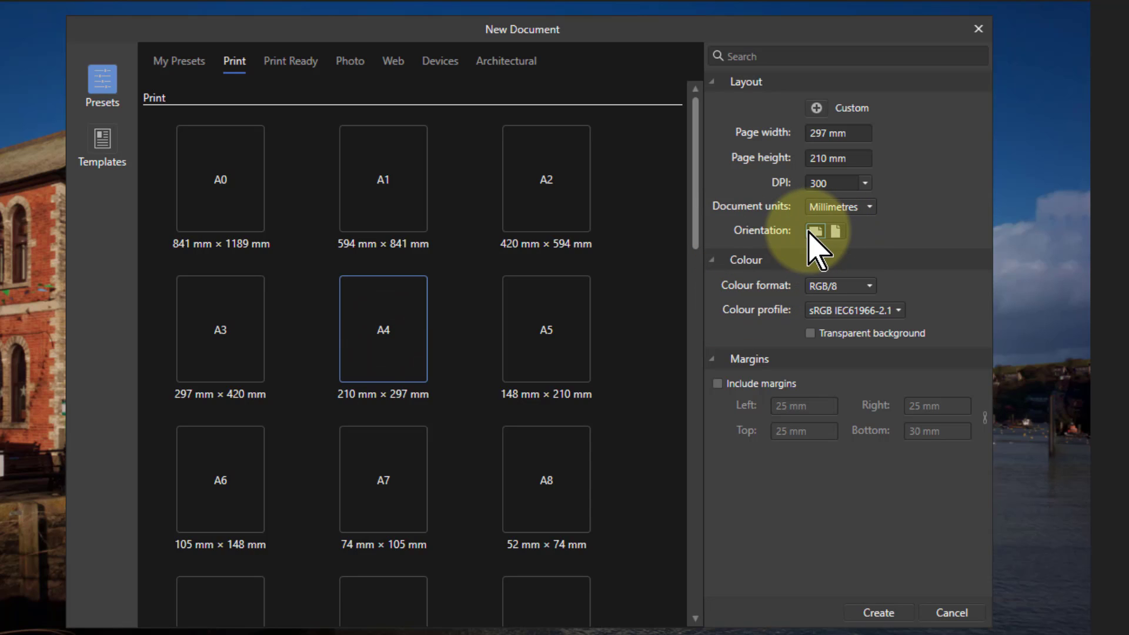
{"action": "left_click", "coordinate": [880, 613]}
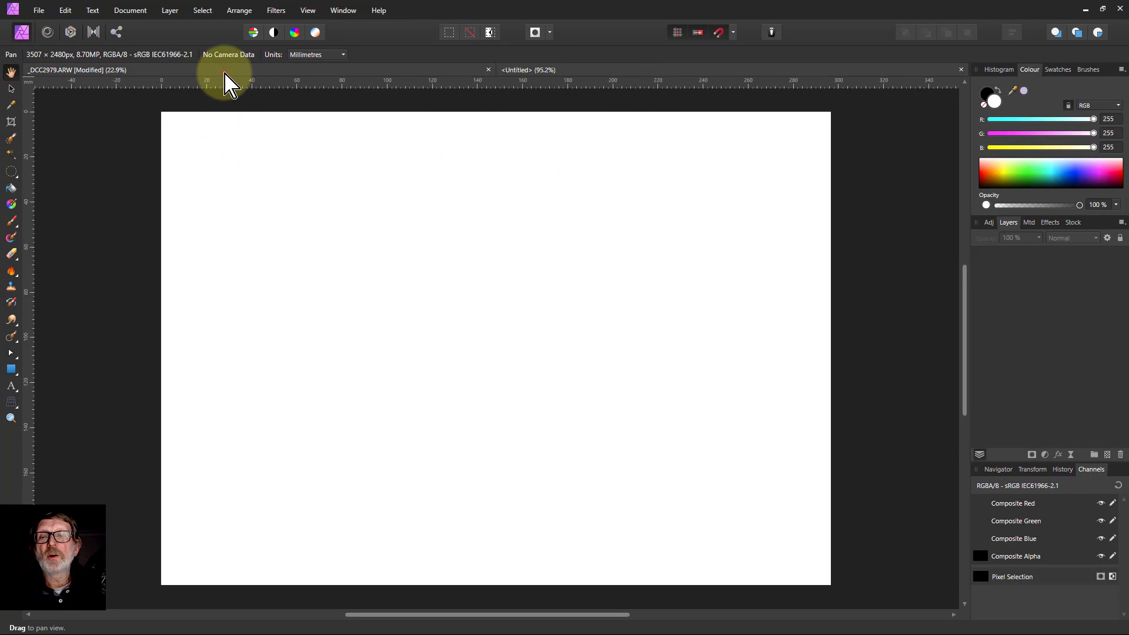
Step: Copy the entire harbour photo and paste it into the new A4 document
{"action": "left_click", "coordinate": [227, 72]}
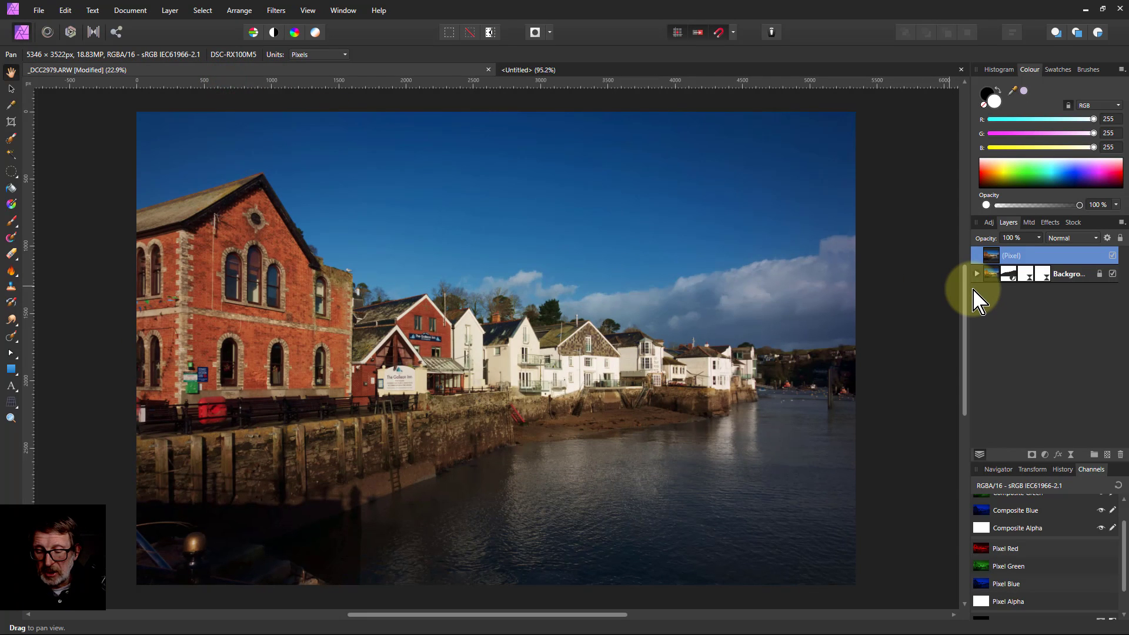
{"action": "key", "text": "ctrl+a"}
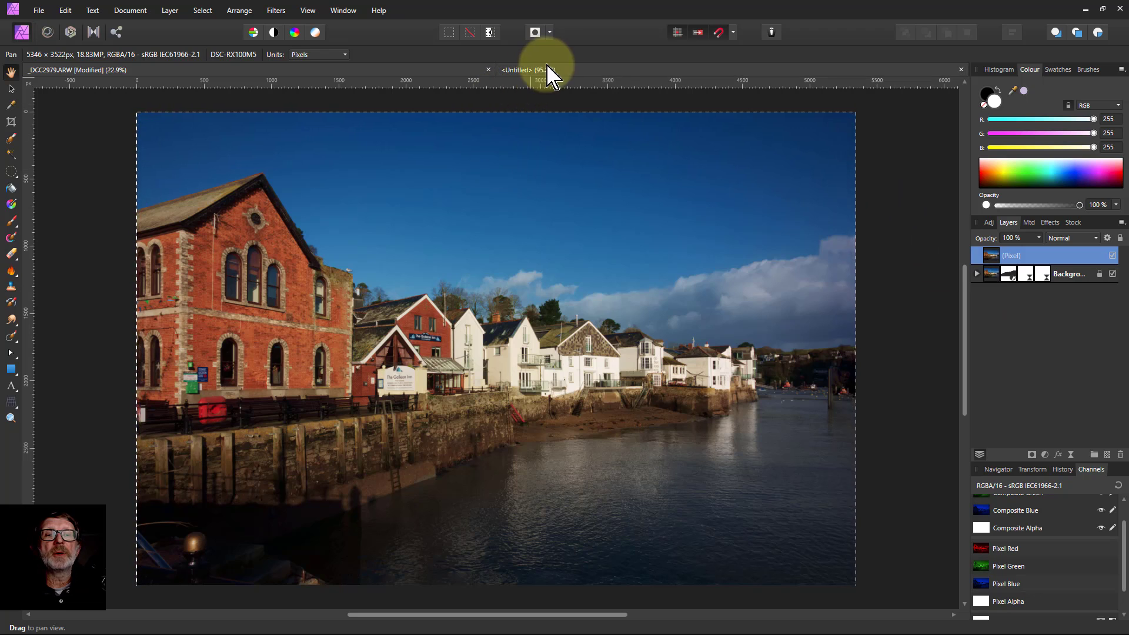
{"action": "left_click", "coordinate": [608, 74]}
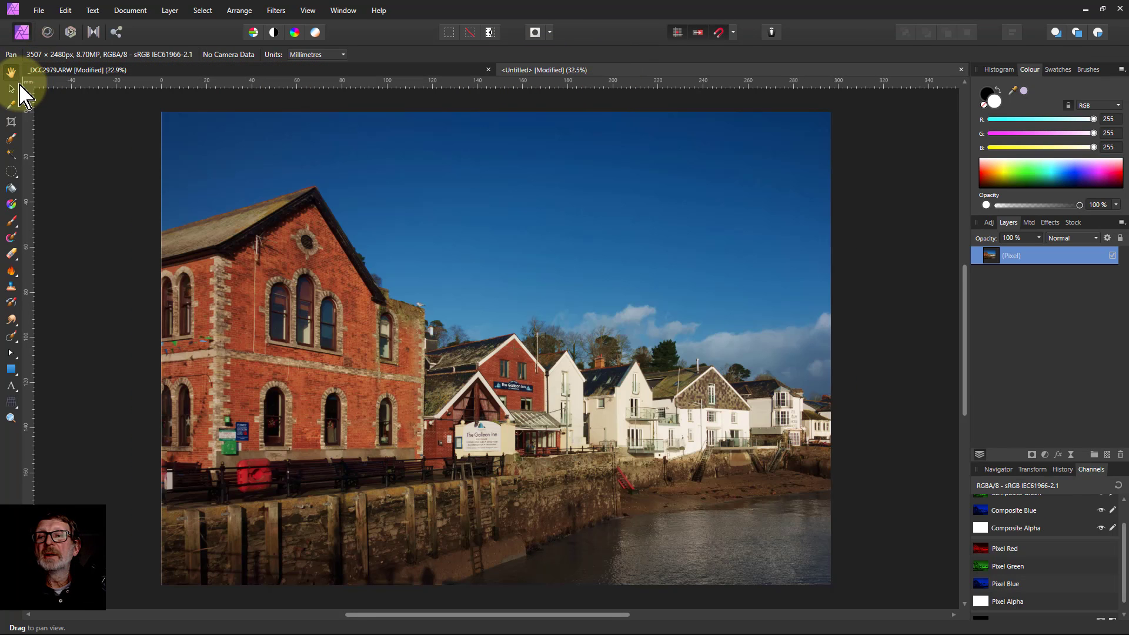
Step: Scale the pasted photo to about 165 mm wide and centre it on the page
{"action": "left_click", "coordinate": [11, 89]}
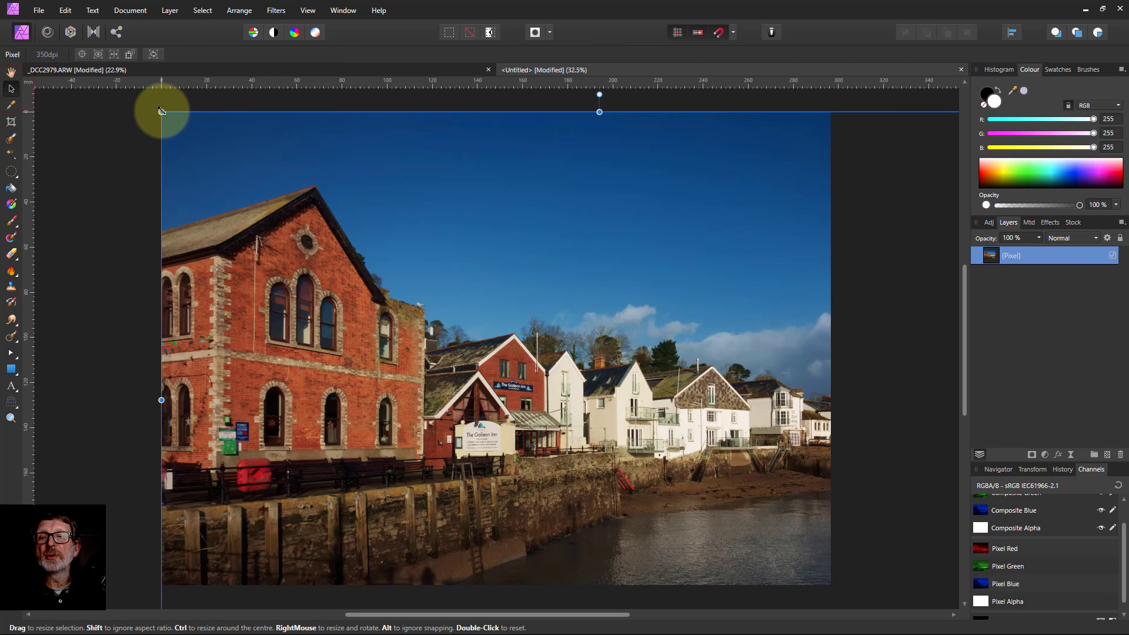
{"action": "left_click_drag", "start_coordinate": [162, 111], "coordinate": [254, 176]}
{"action": "left_click_drag", "start_coordinate": [497, 336], "coordinate": [786, 575]}
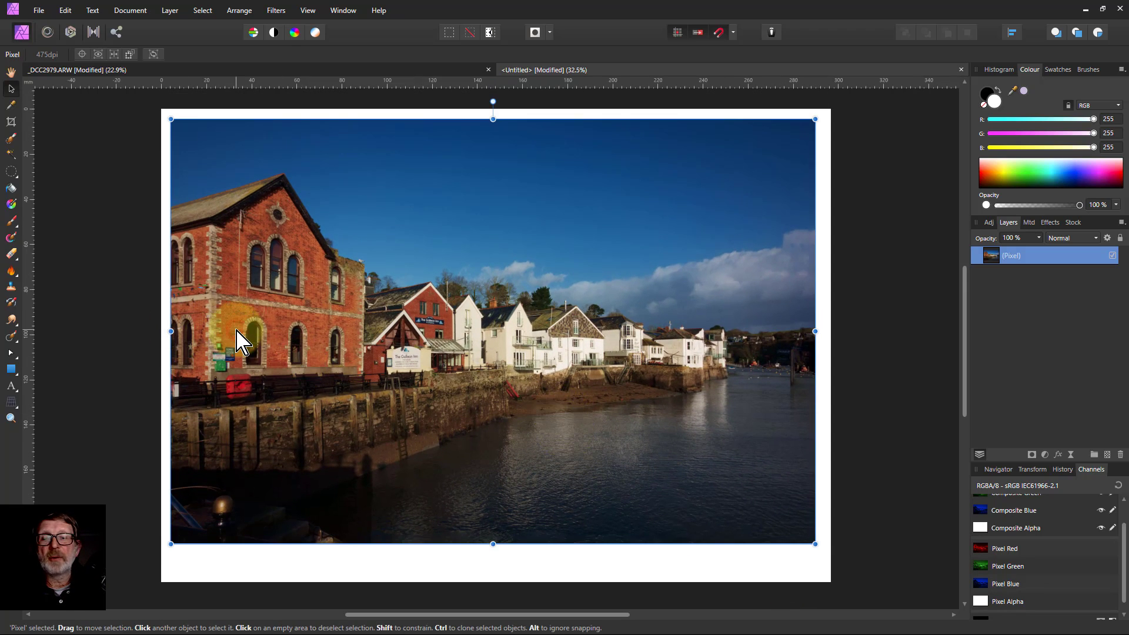
{"action": "left_click_drag", "start_coordinate": [395, 341], "coordinate": [400, 346]}
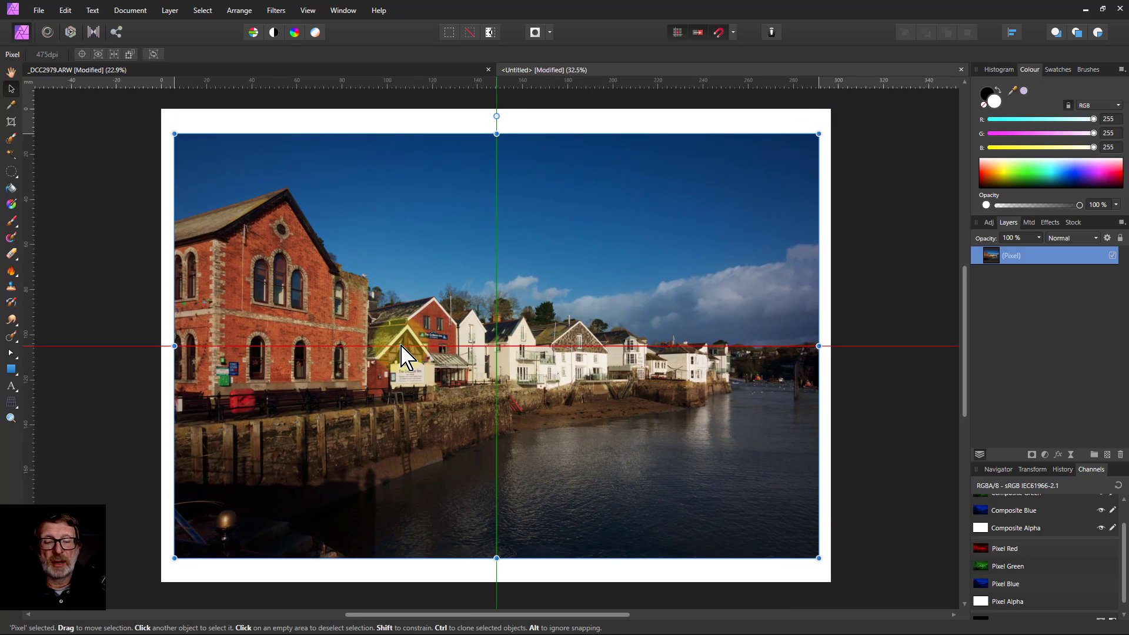
{"action": "left_click_drag", "start_coordinate": [401, 345], "coordinate": [400, 335]}
Step: Crop the page's bottom edge up to 3508 × 2363 px for an even white border
{"action": "left_click", "coordinate": [11, 122]}
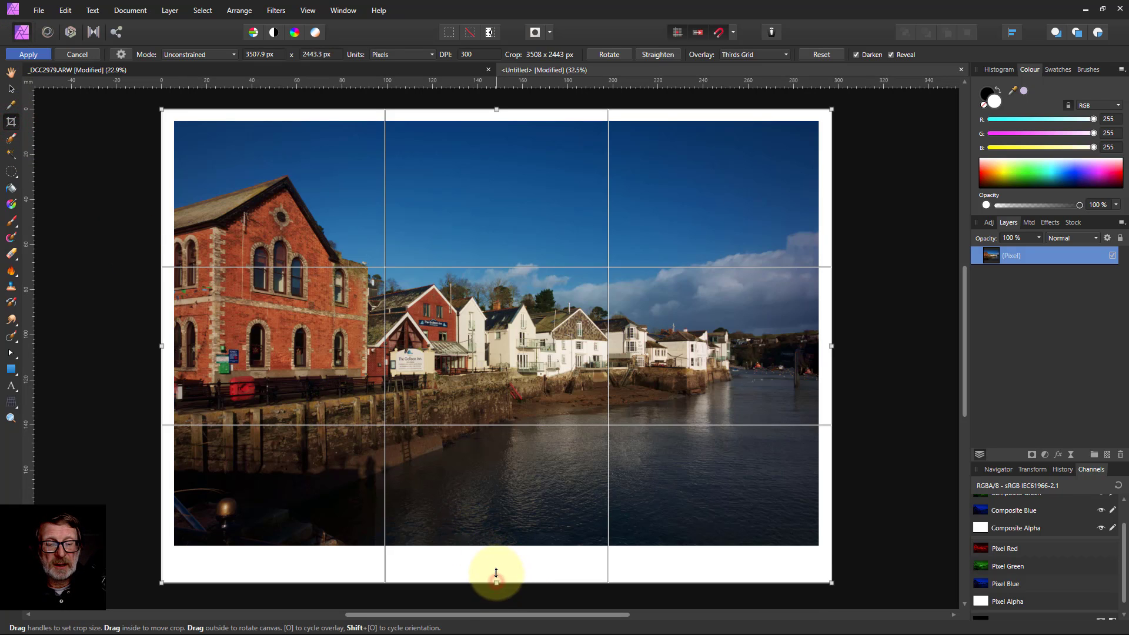
{"action": "left_click_drag", "start_coordinate": [496, 582], "coordinate": [496, 560]}
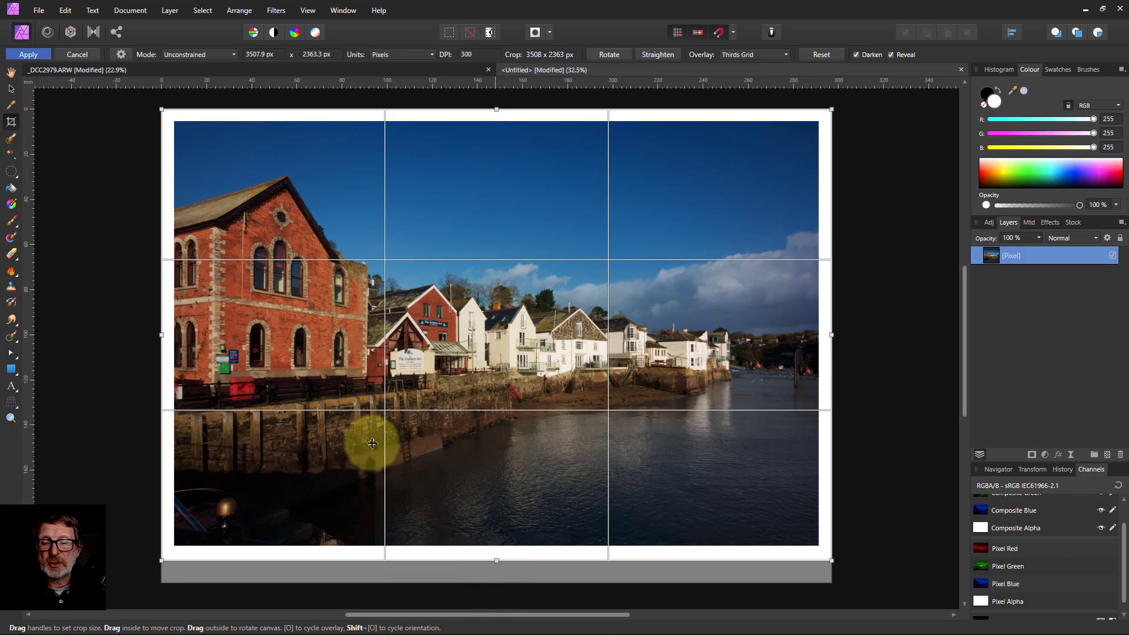
{"action": "left_click", "coordinate": [11, 72]}
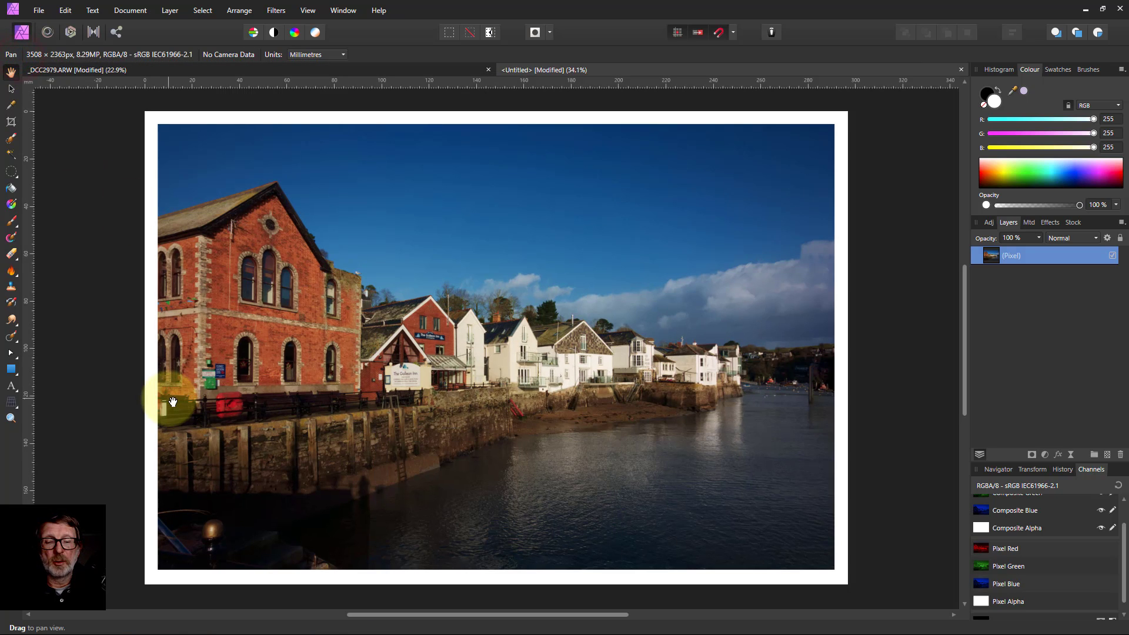